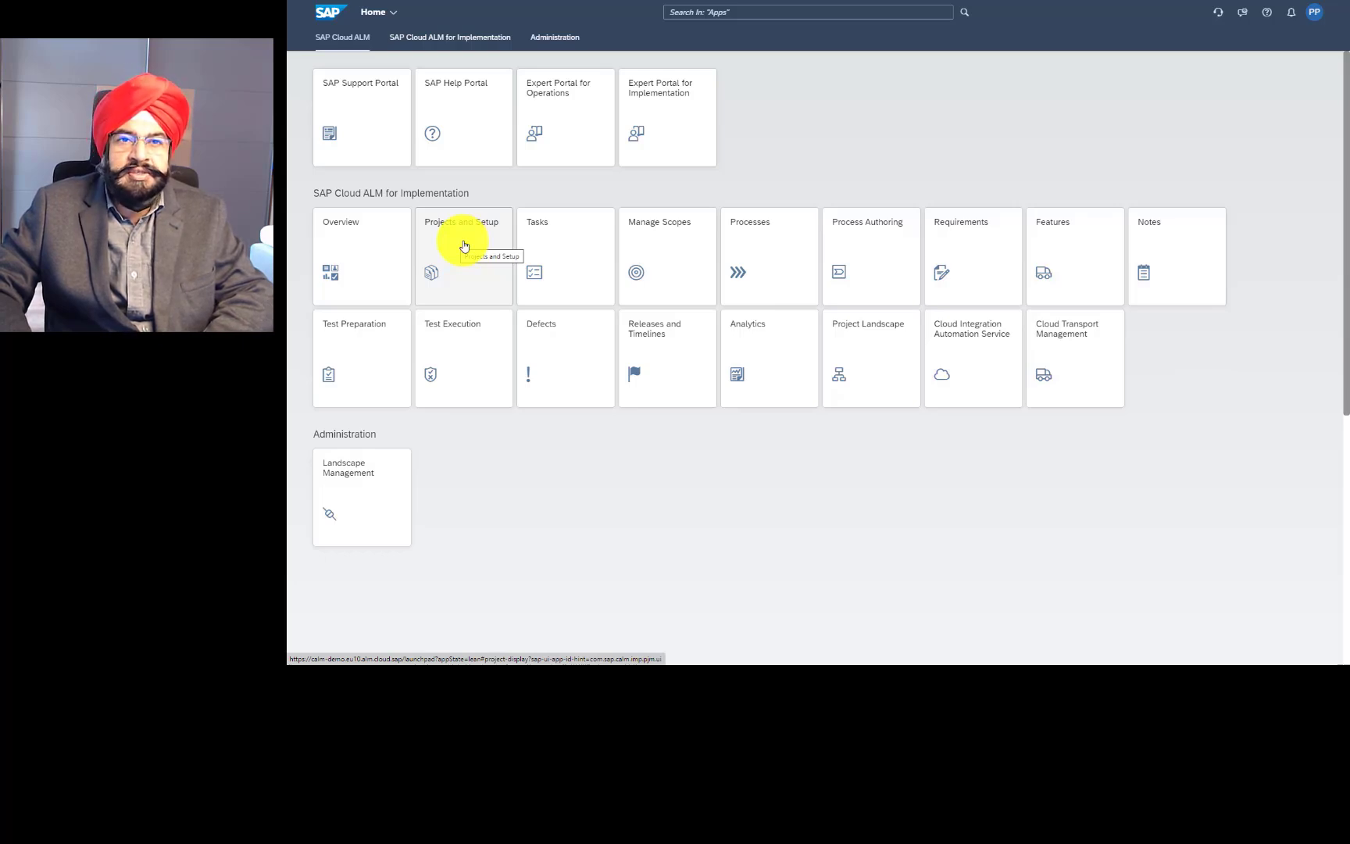
# Open the project Acron Heating Inc(S4HC)(Do not touch) in Projects and Setup for editing
pyautogui.click(465, 246)
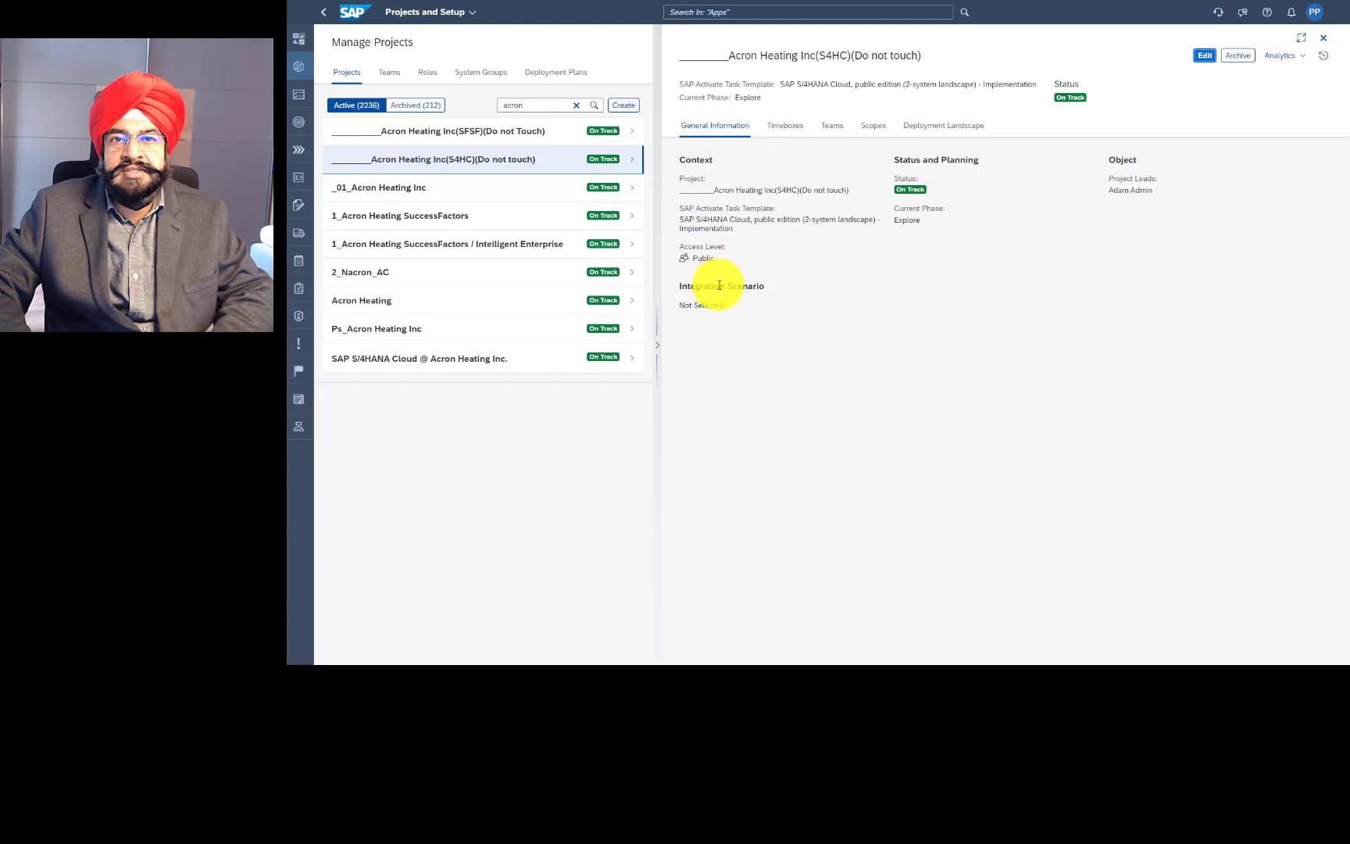
pyautogui.click(1206, 56)
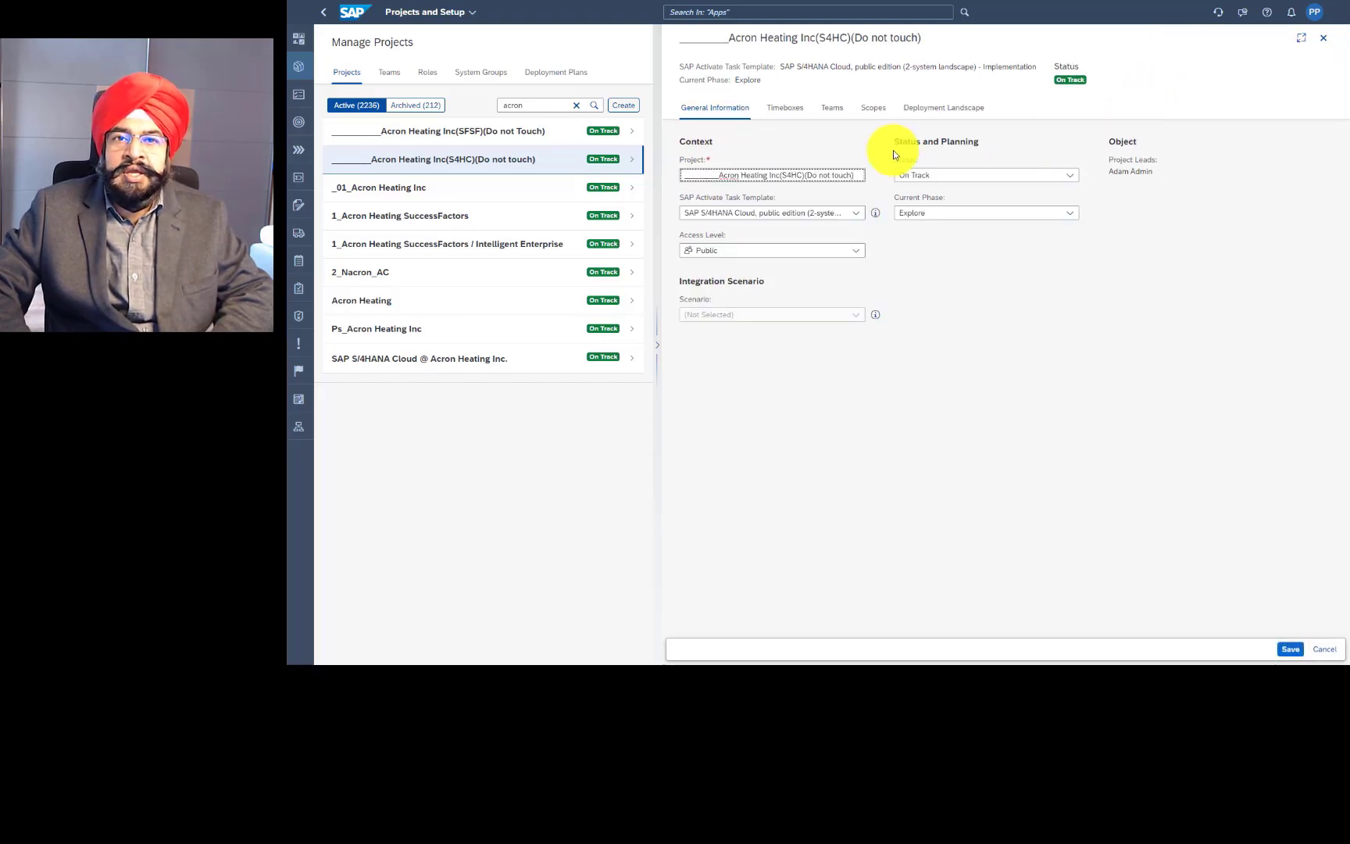
pyautogui.click(773, 173)
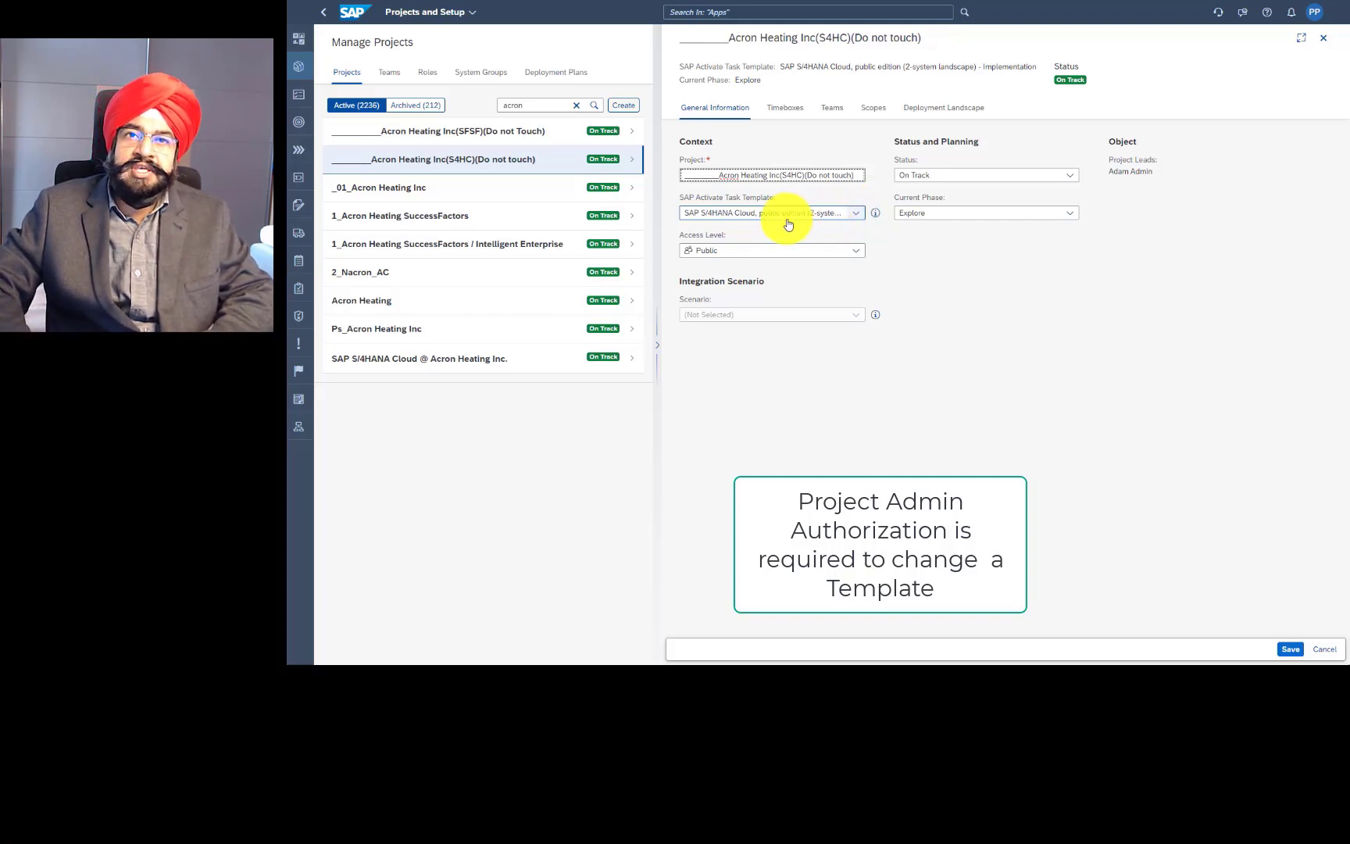
# Try to switch the SAP Activate task template to SAP S/4HANA Cloud, public edition (3-system landscape) - Implementation
pyautogui.click(856, 218)
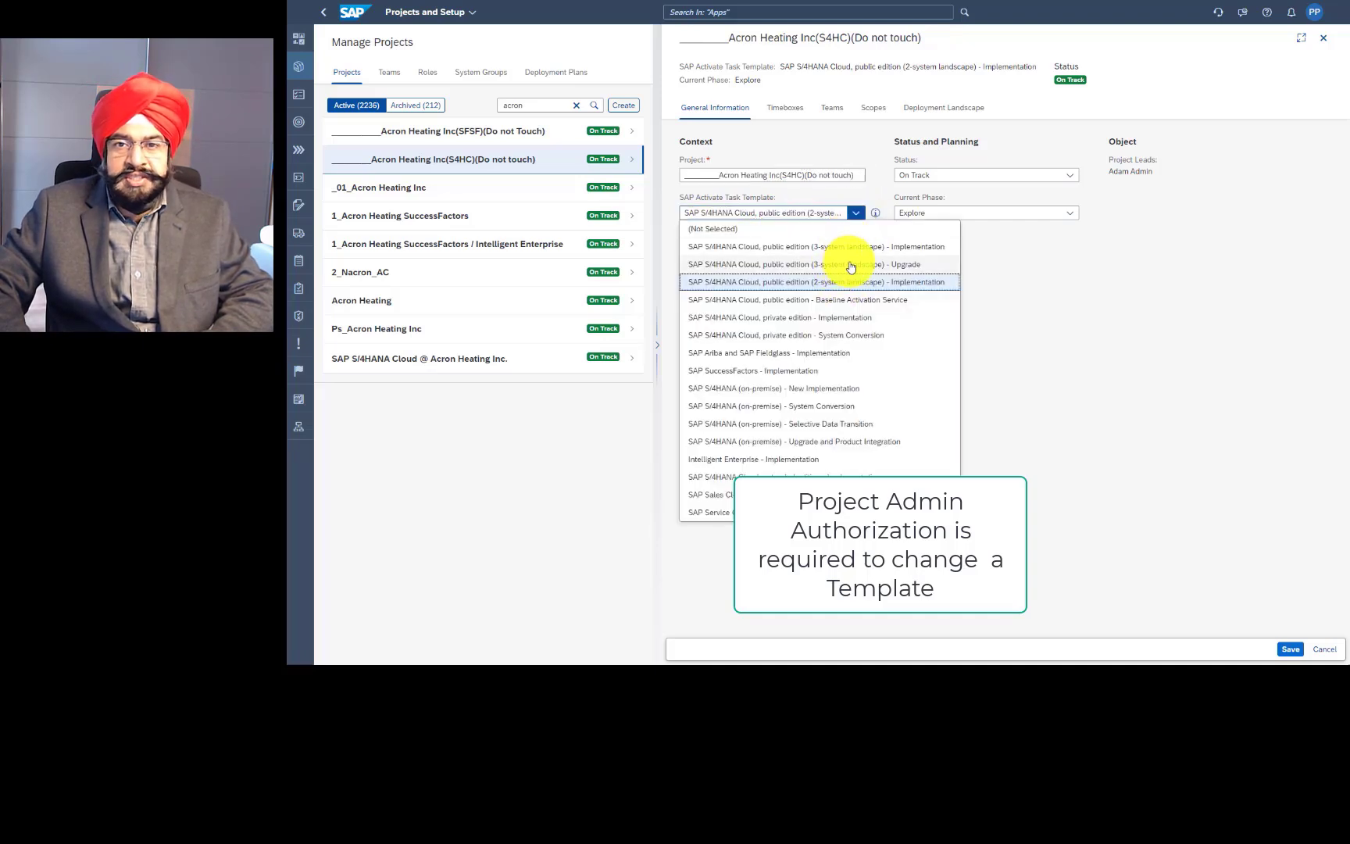
pyautogui.click(846, 248)
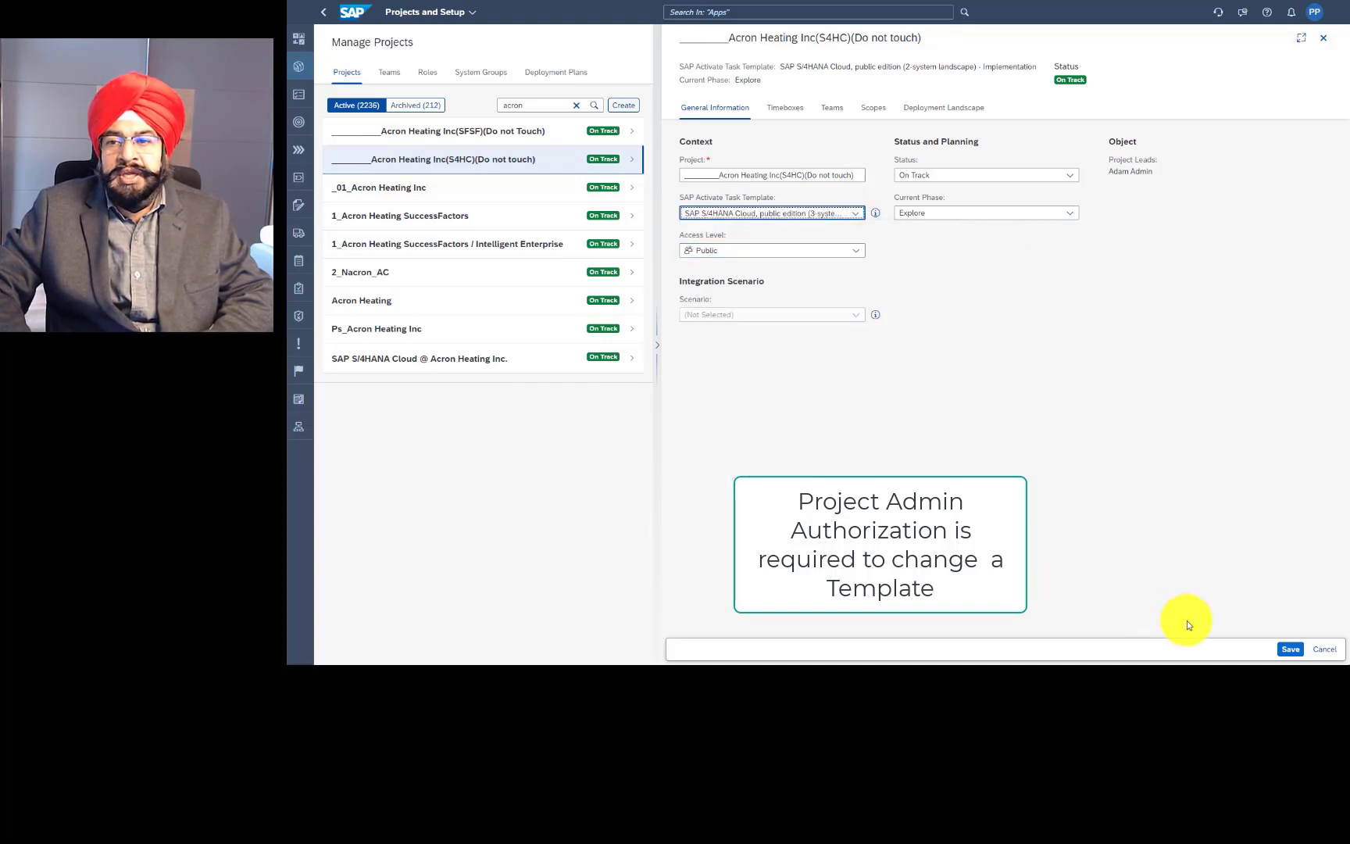
pyautogui.click(1297, 649)
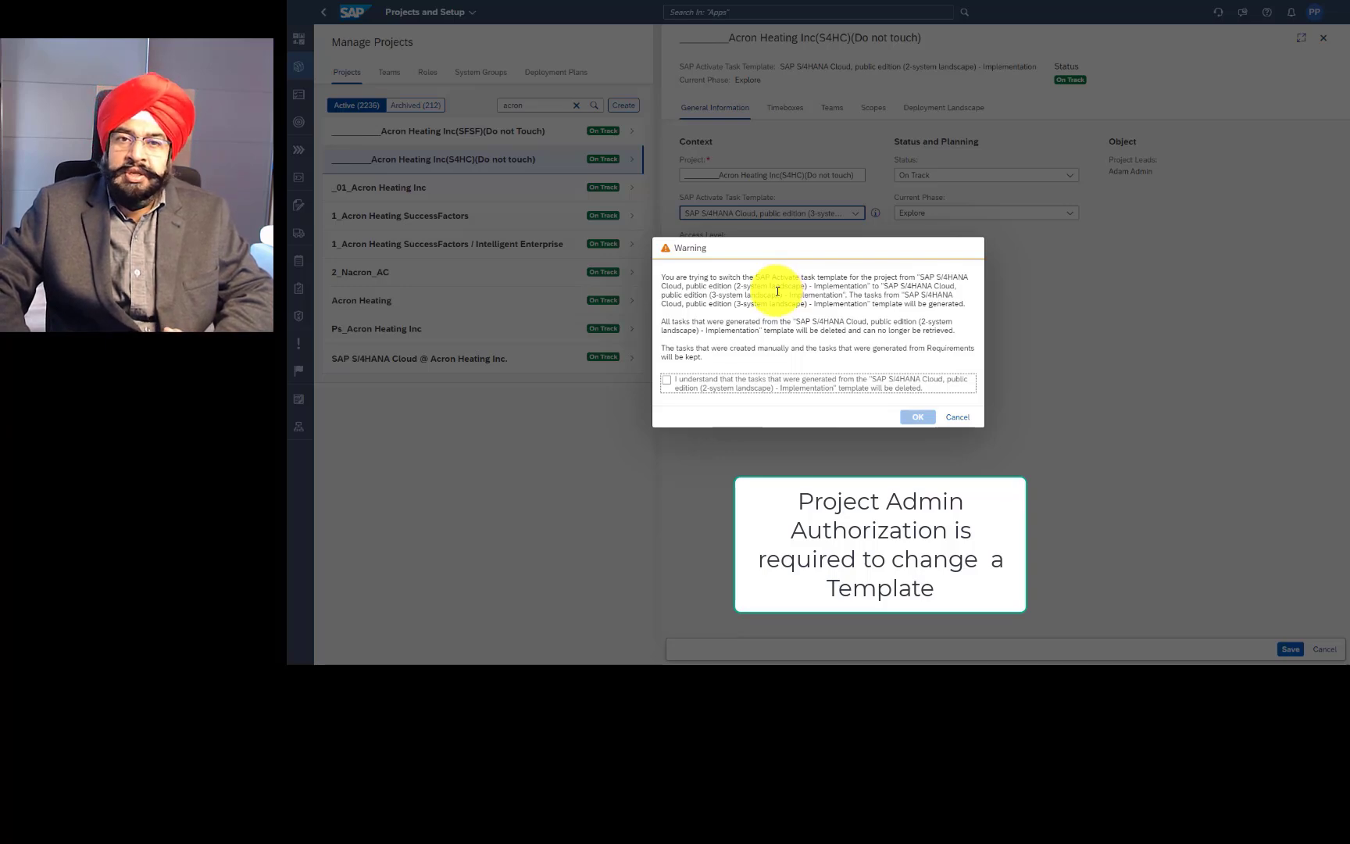
pyautogui.click(666, 379)
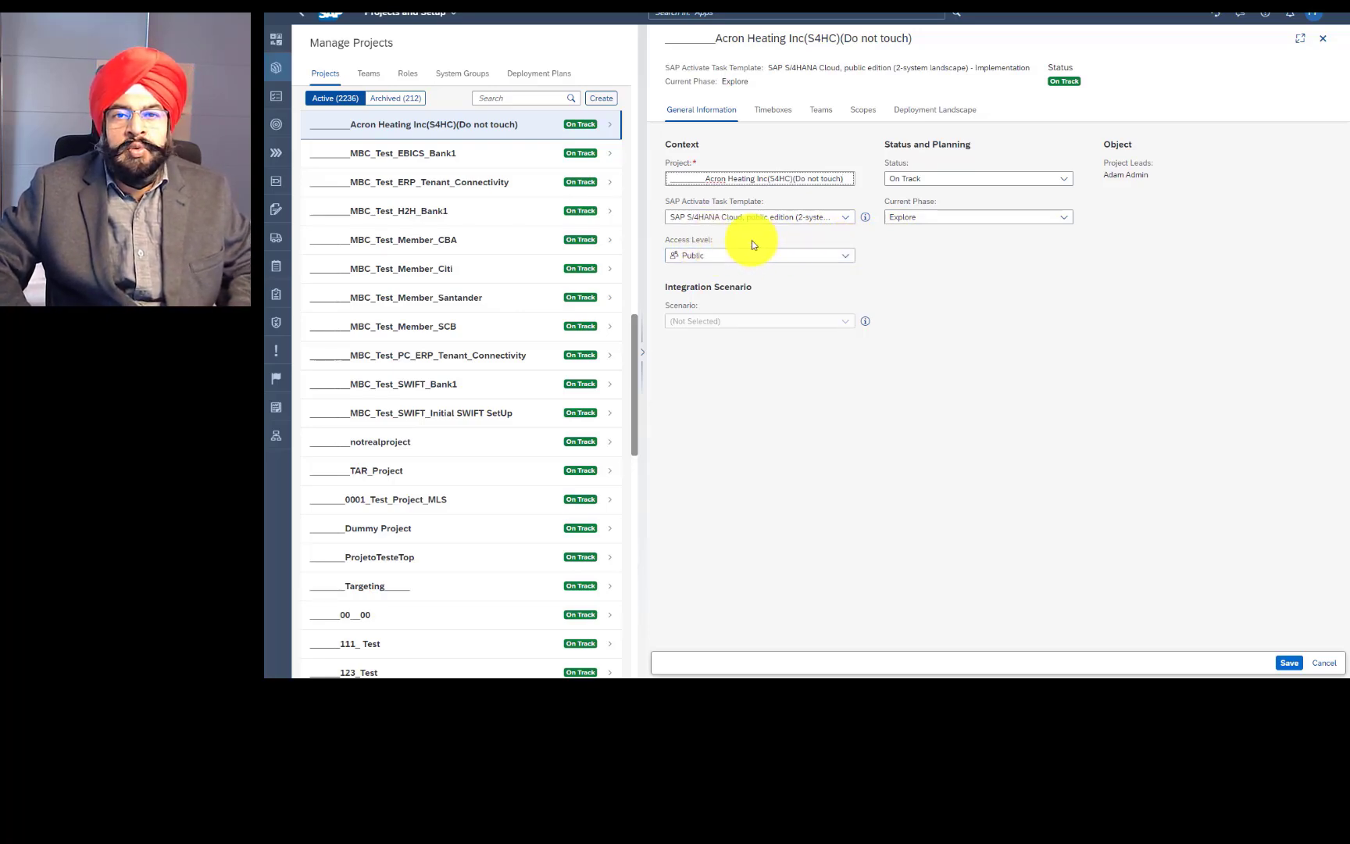
# Set the project's access level to Restricted
pyautogui.click(844, 259)
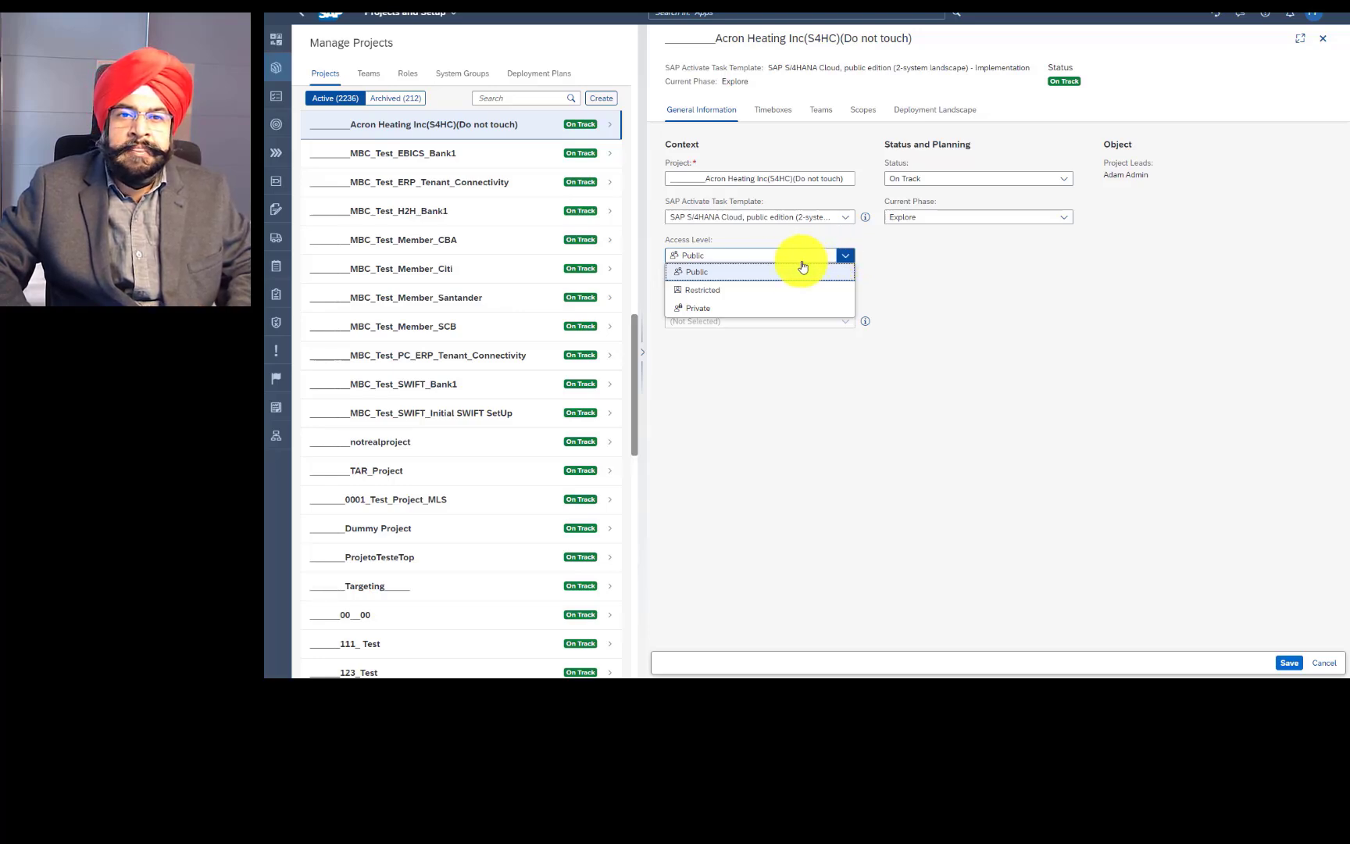
pyautogui.moveTo(736, 277)
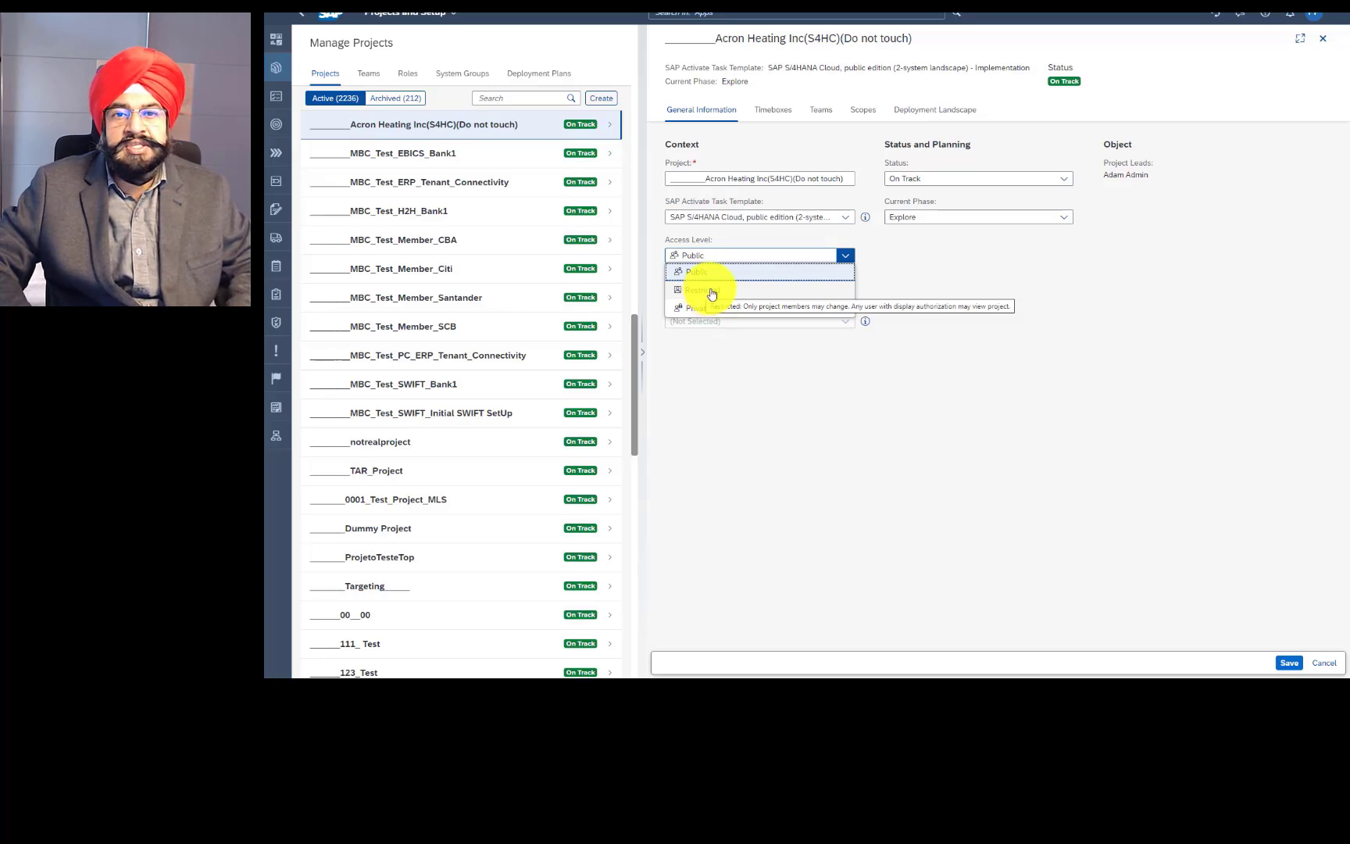
pyautogui.click(712, 292)
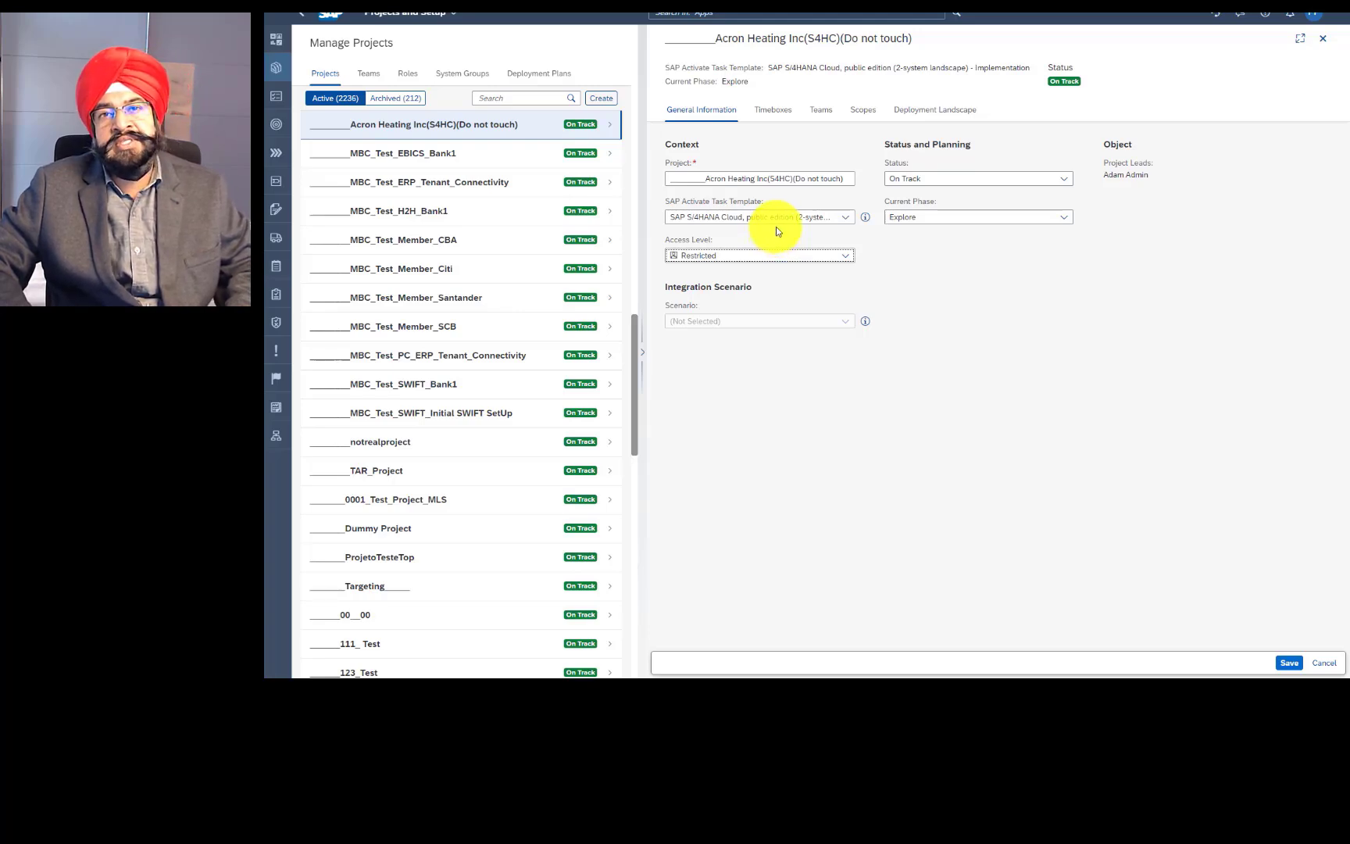
pyautogui.click(847, 261)
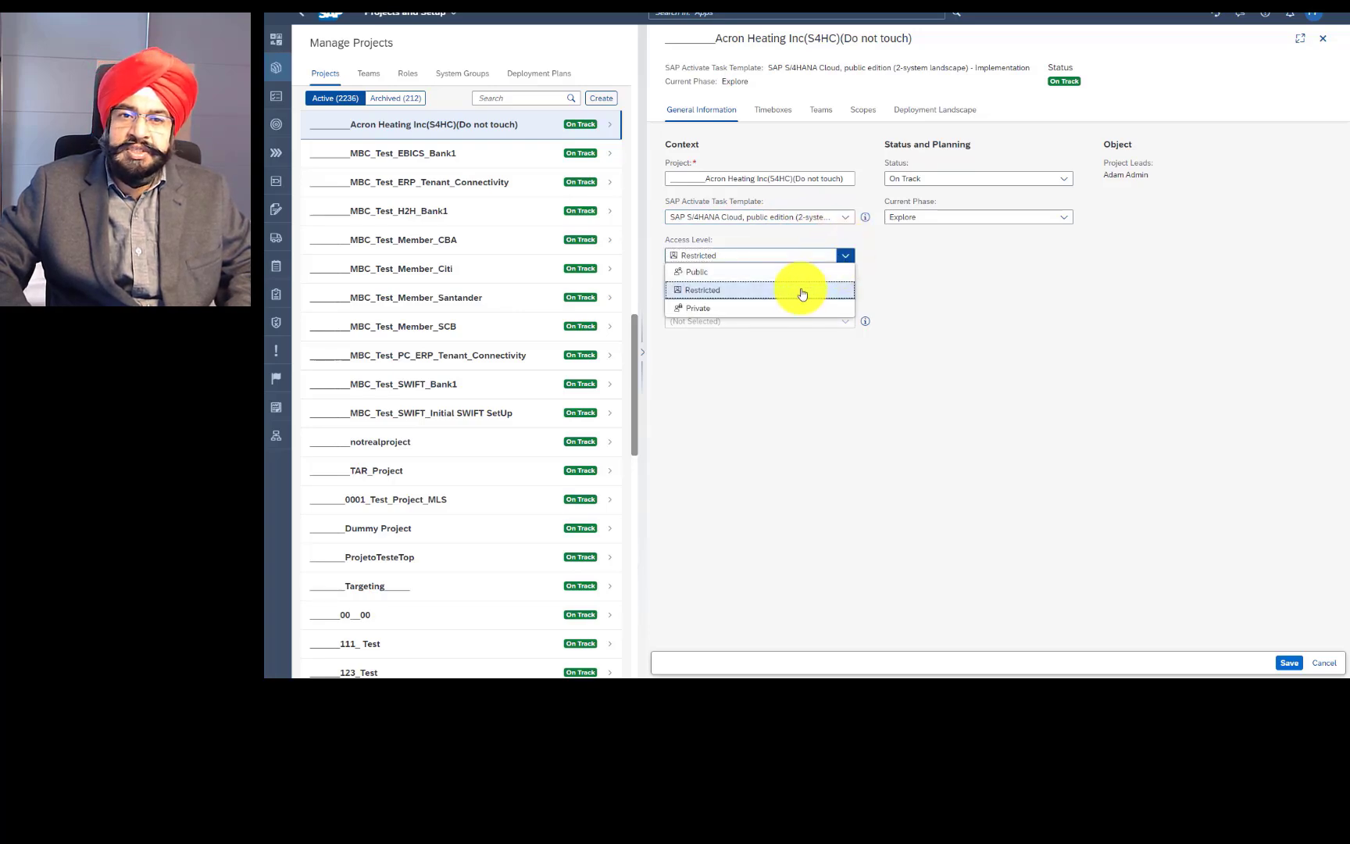
pyautogui.click(918, 291)
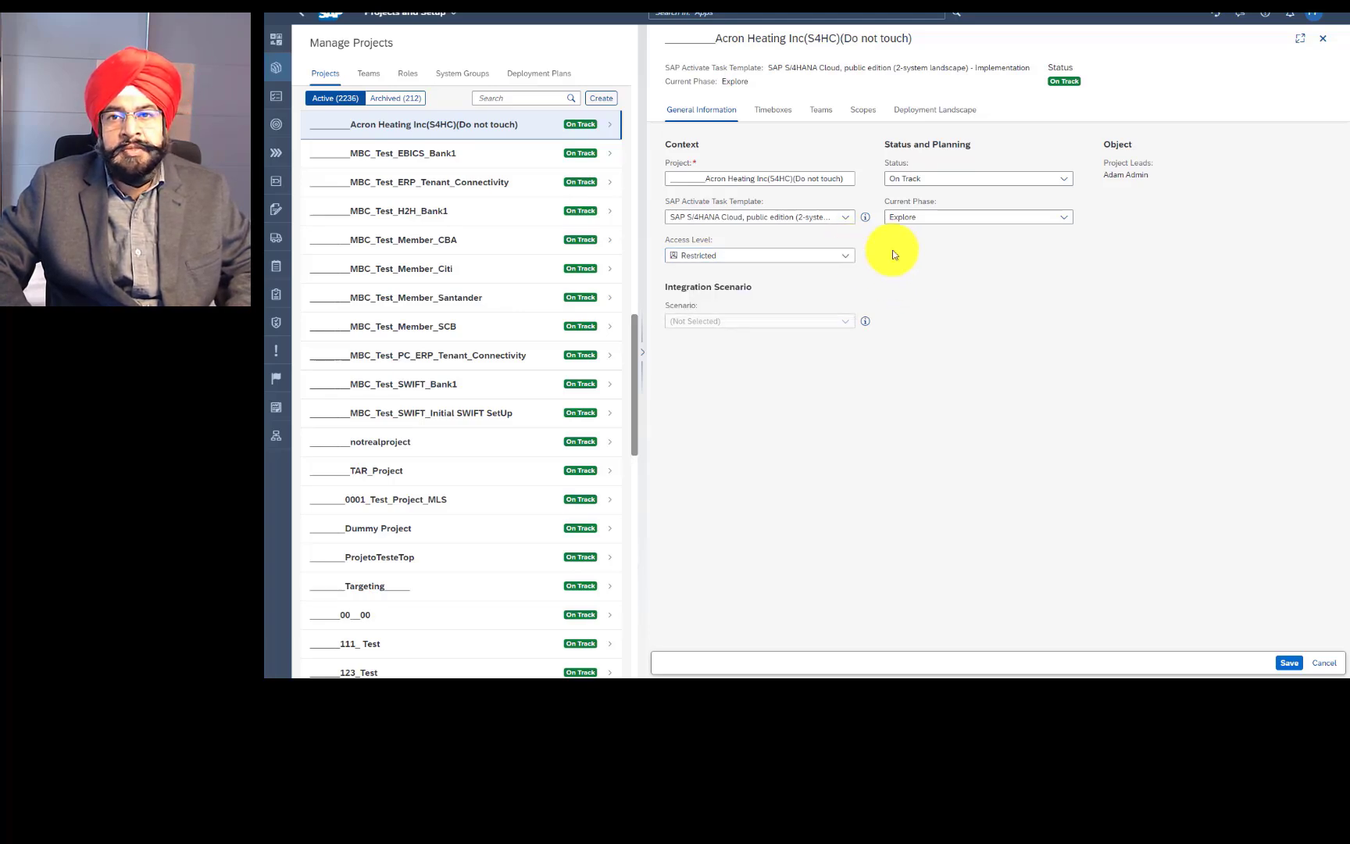
# Examine the available project status and current phase options, and check the assigned project lead
pyautogui.click(1060, 179)
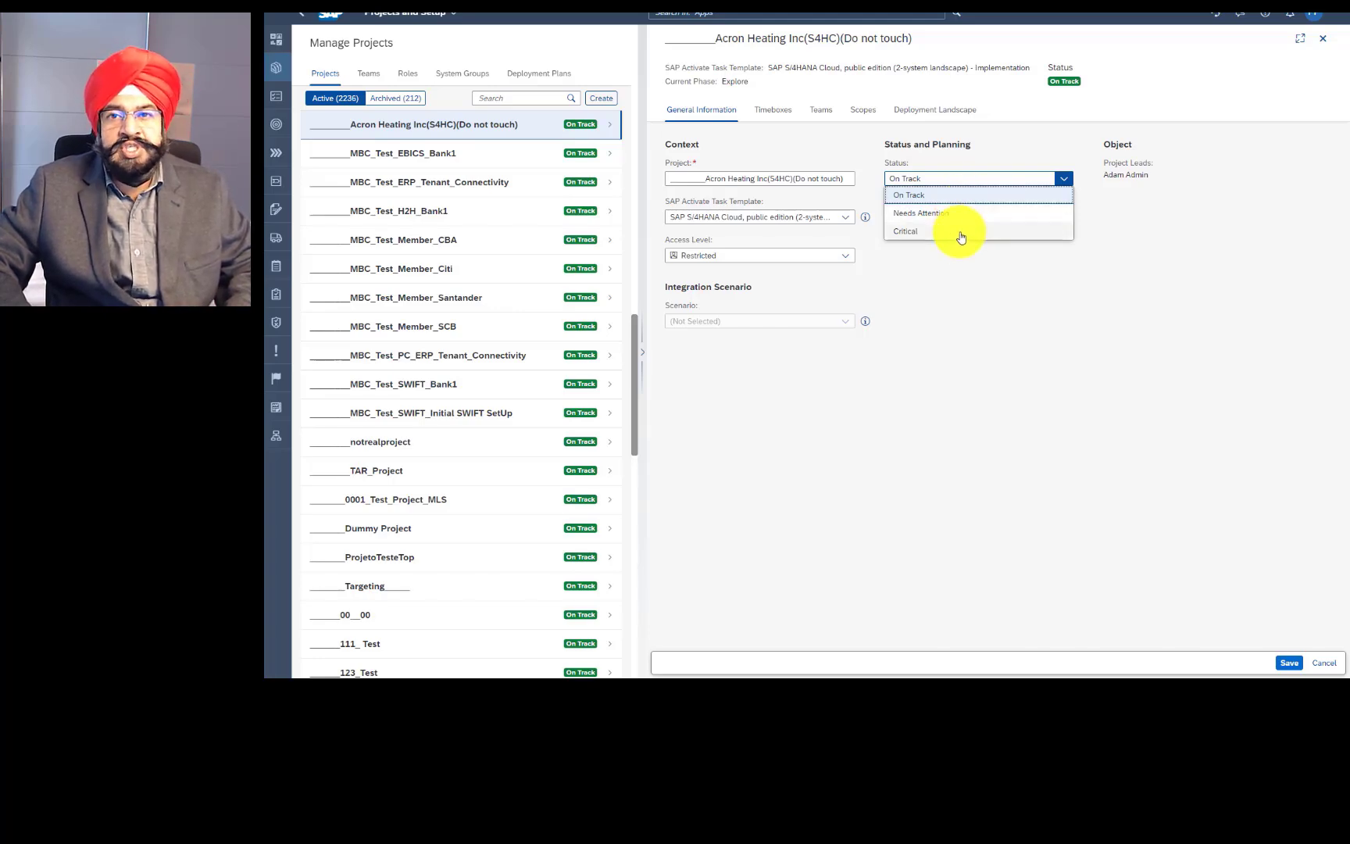
pyautogui.click(962, 287)
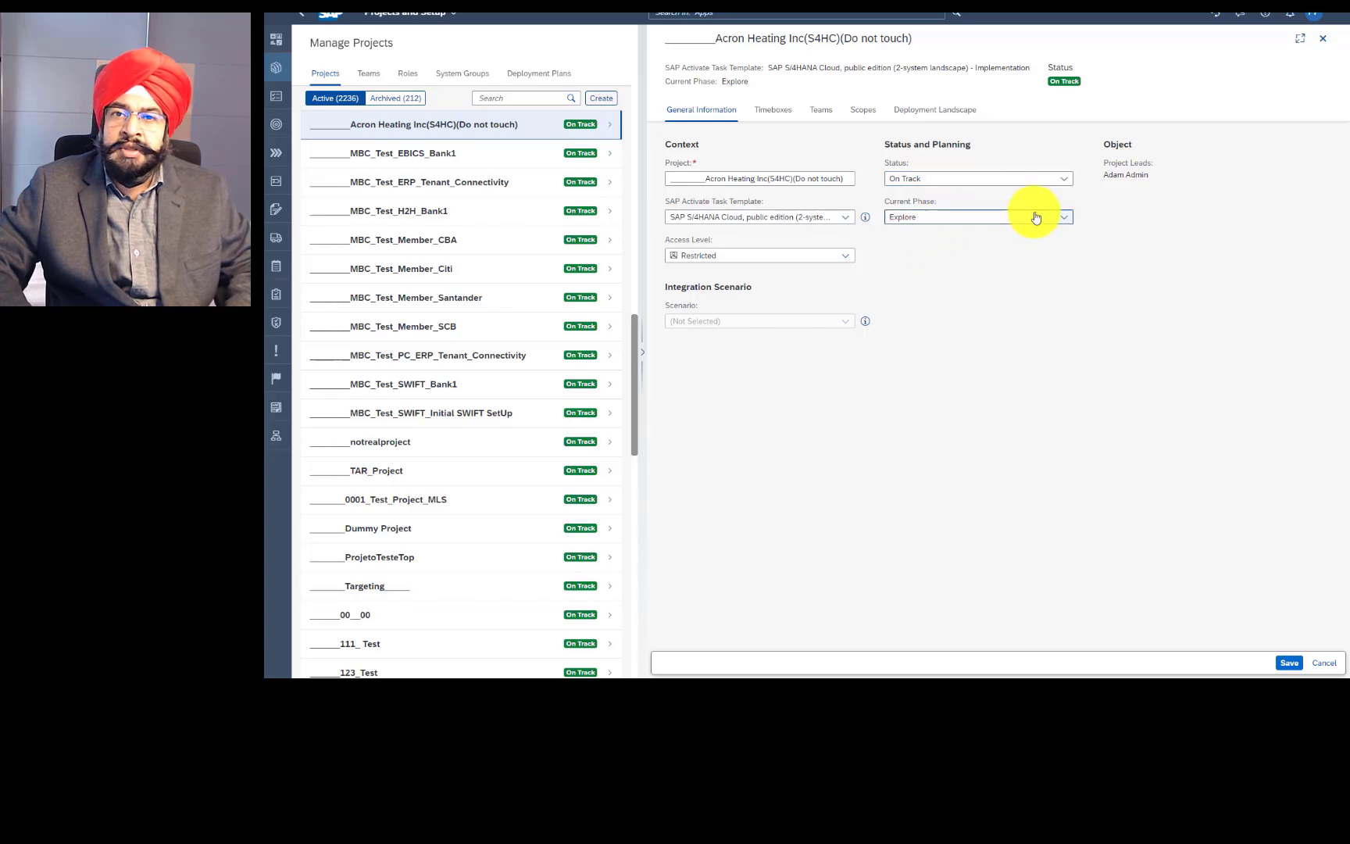
pyautogui.click(1064, 221)
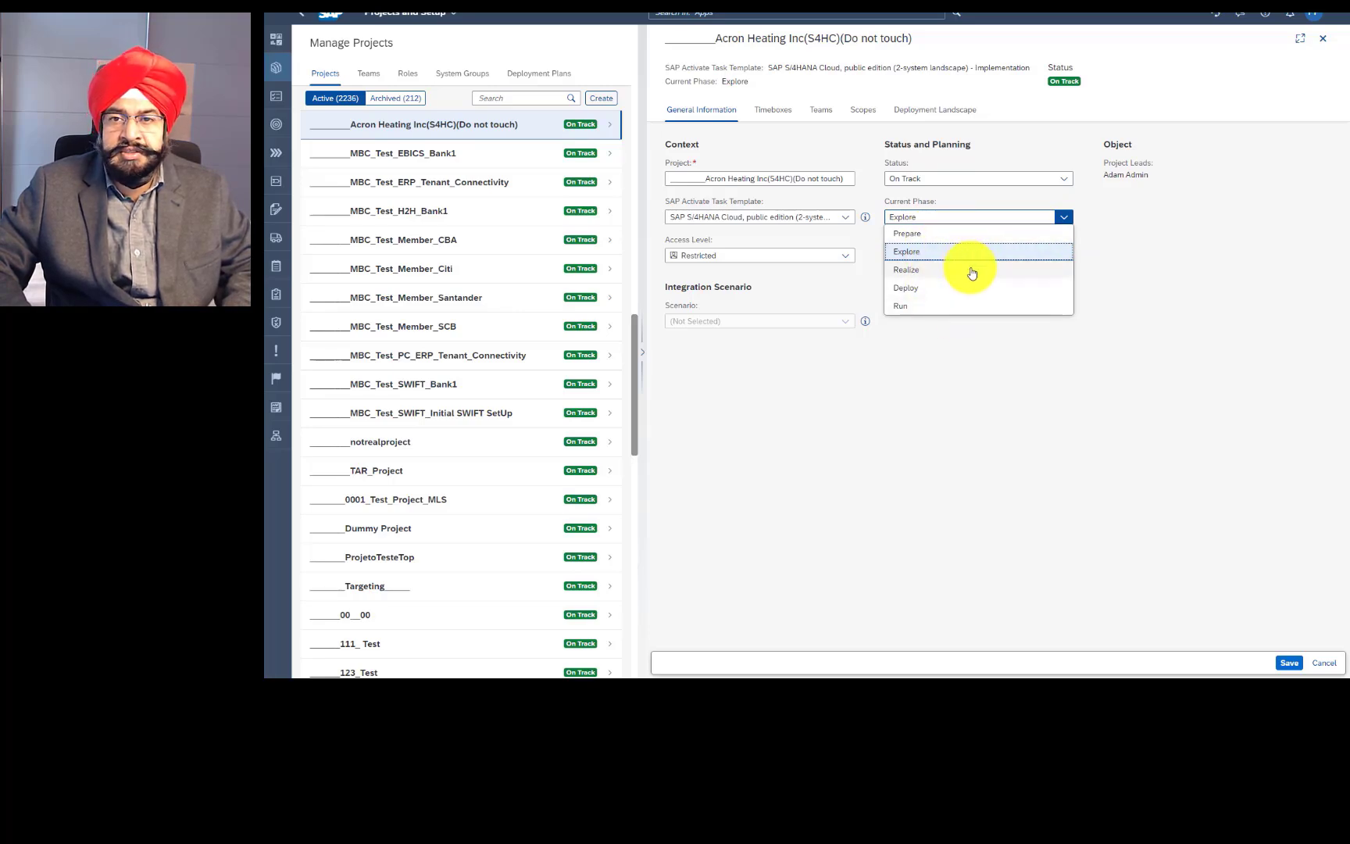
pyautogui.click(1162, 288)
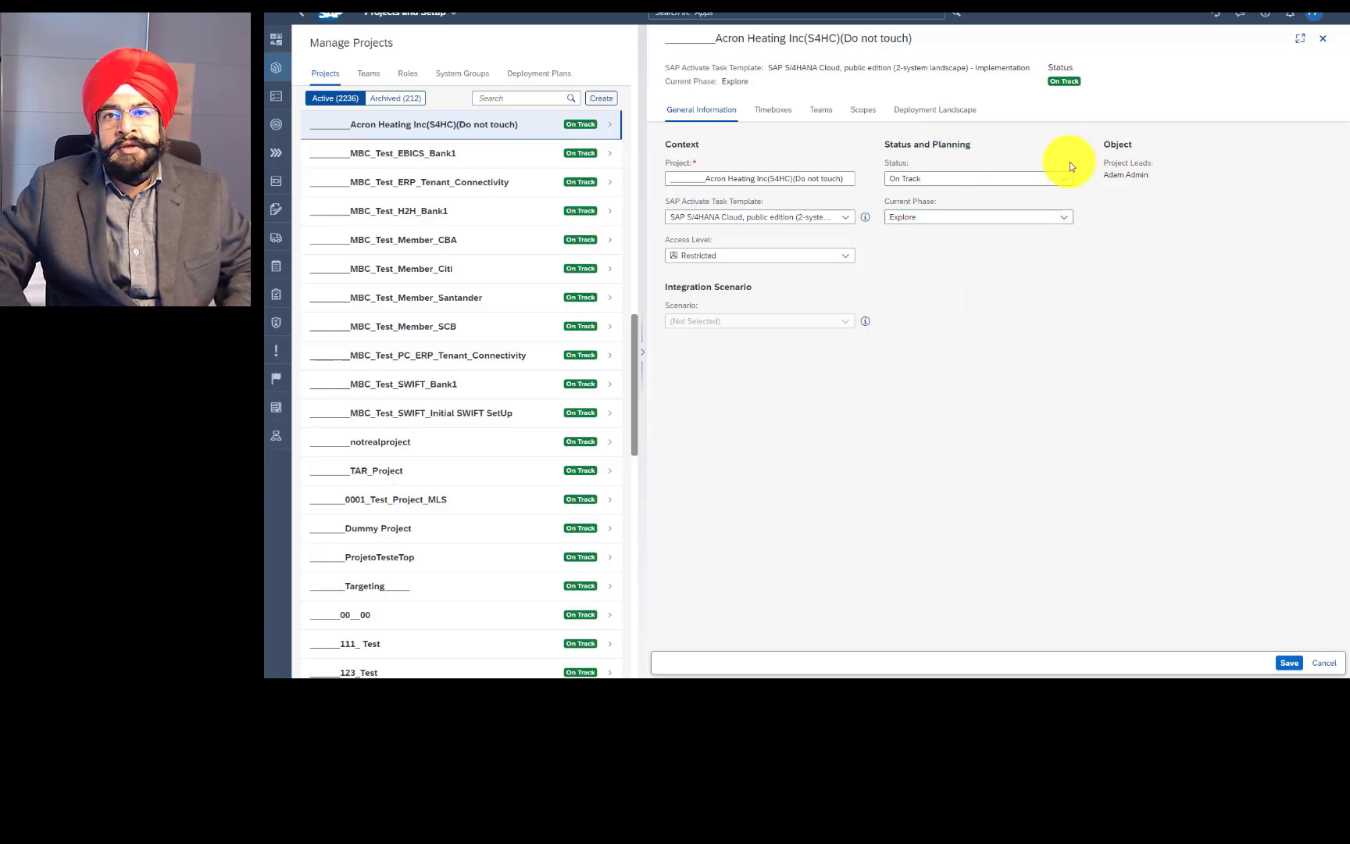
pyautogui.moveTo(1104, 176); pyautogui.dragTo(1164, 175)
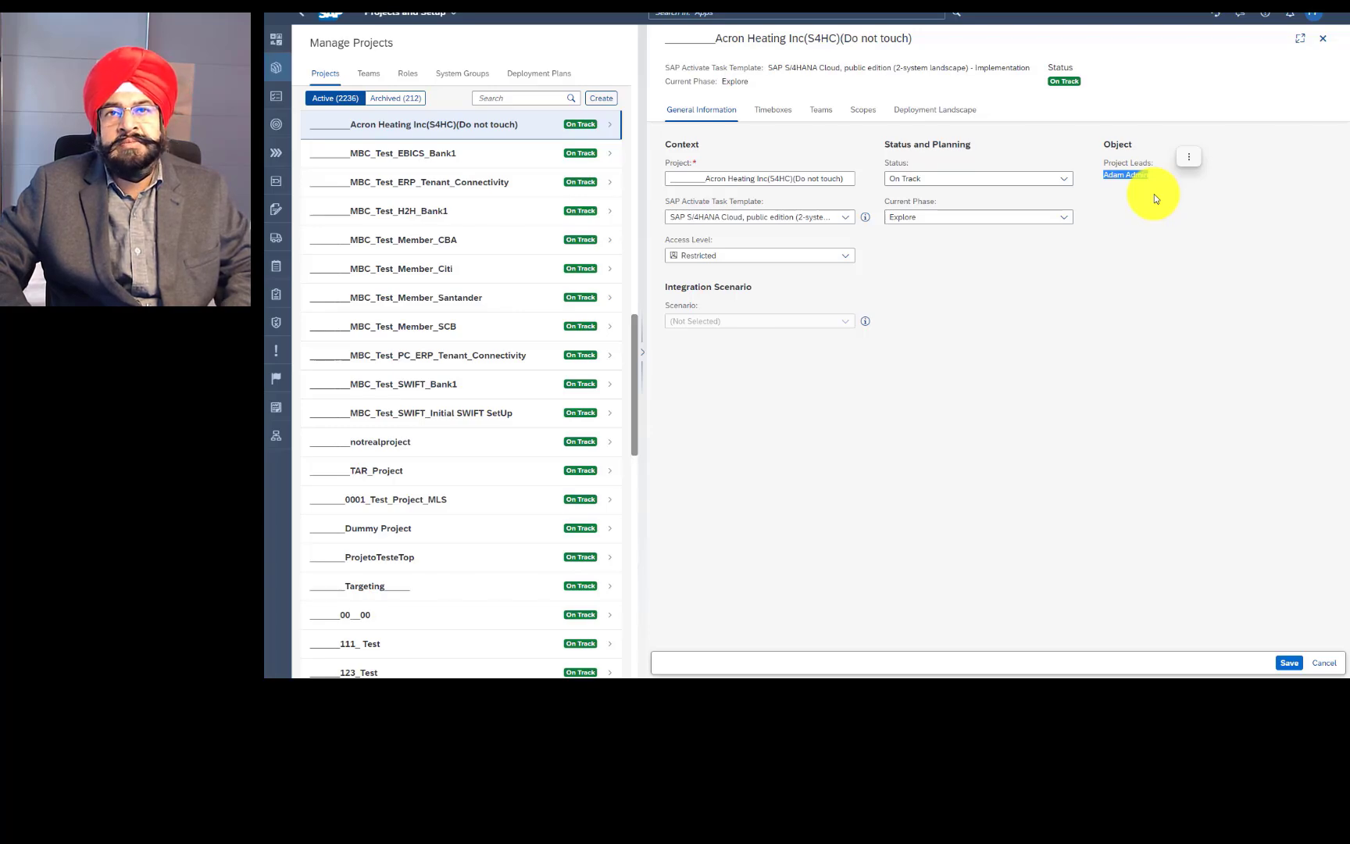
# Review the project's phase, sprint and milestone timeboxes and save the project
pyautogui.click(773, 109)
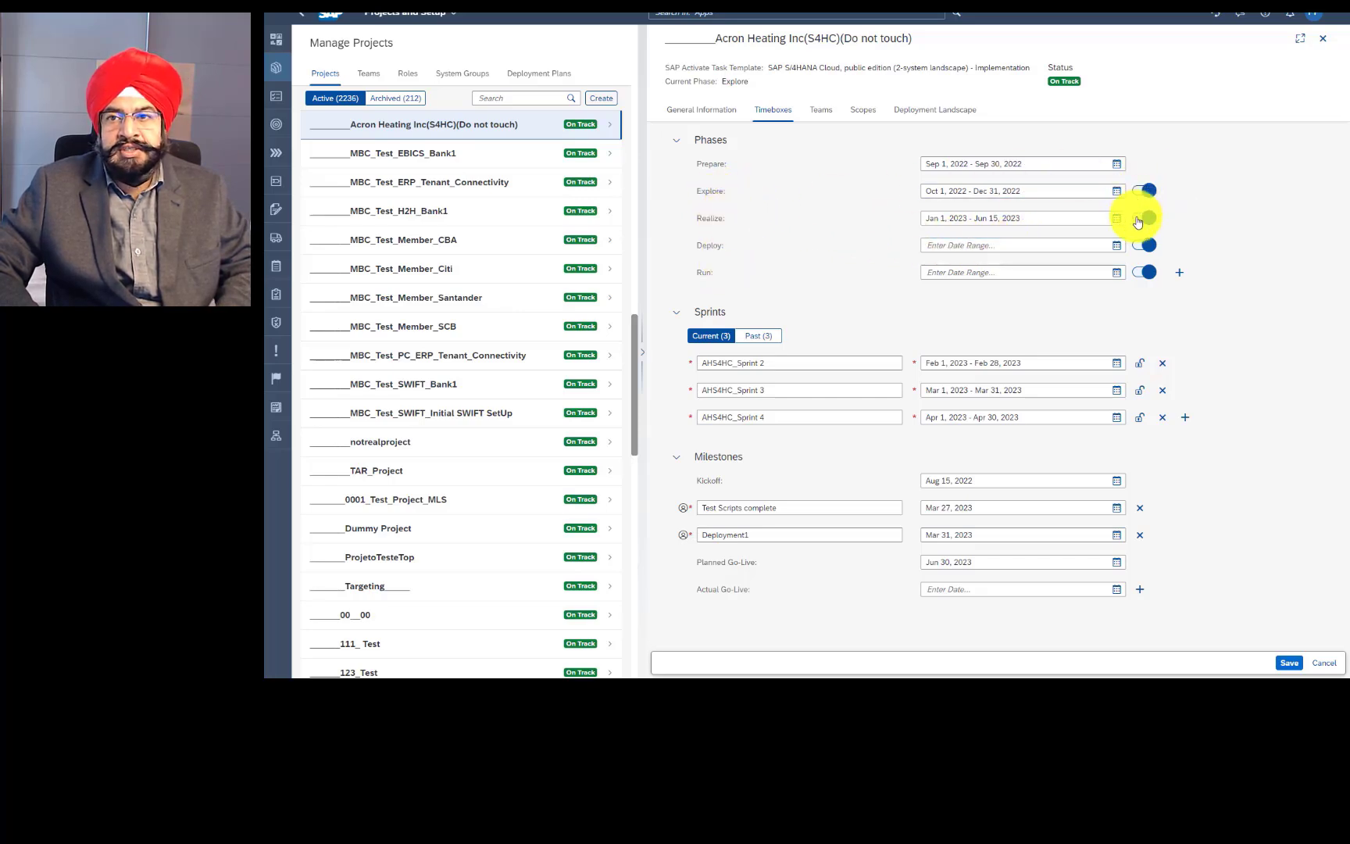
pyautogui.click(1141, 271)
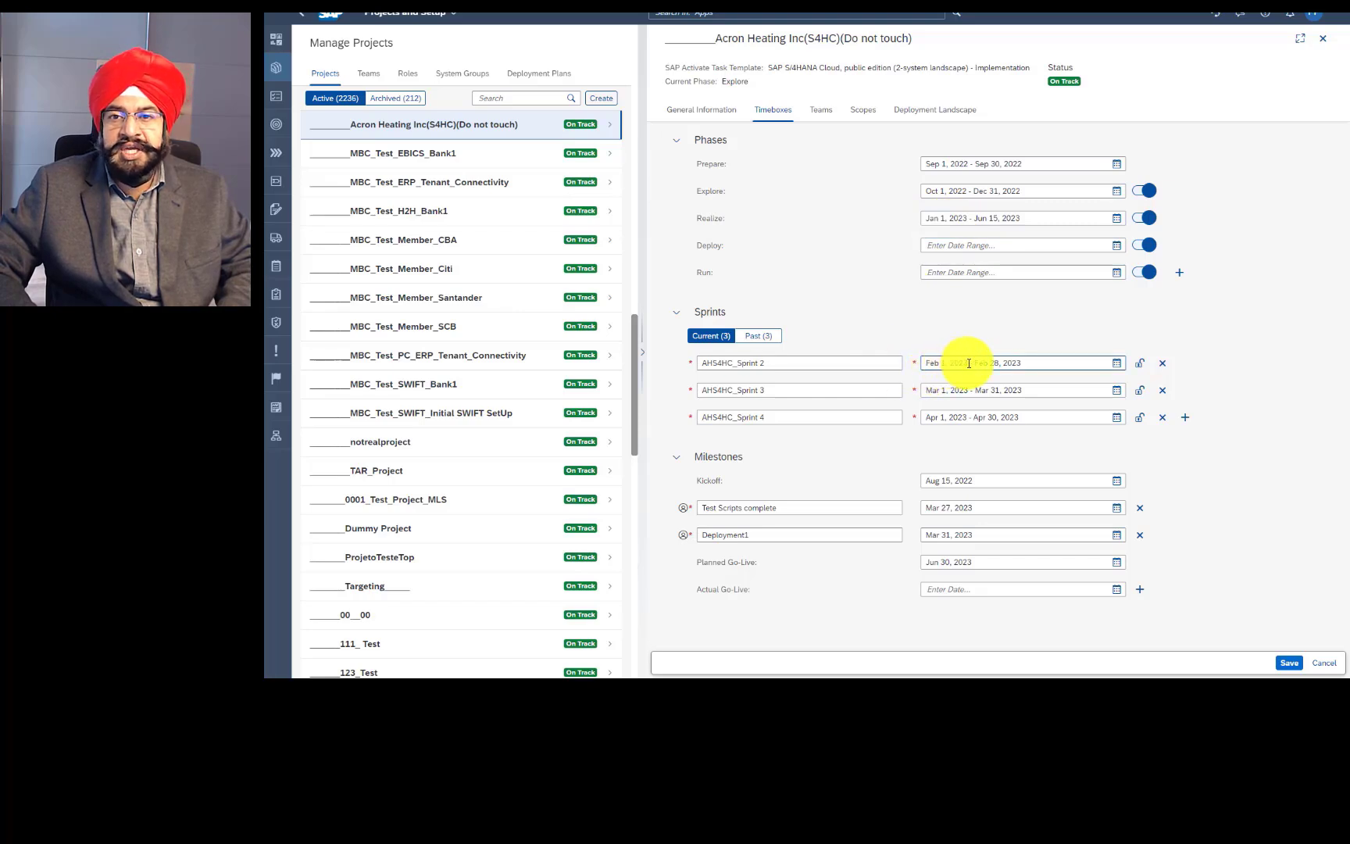
pyautogui.moveTo(959, 362); pyautogui.dragTo(919, 362)
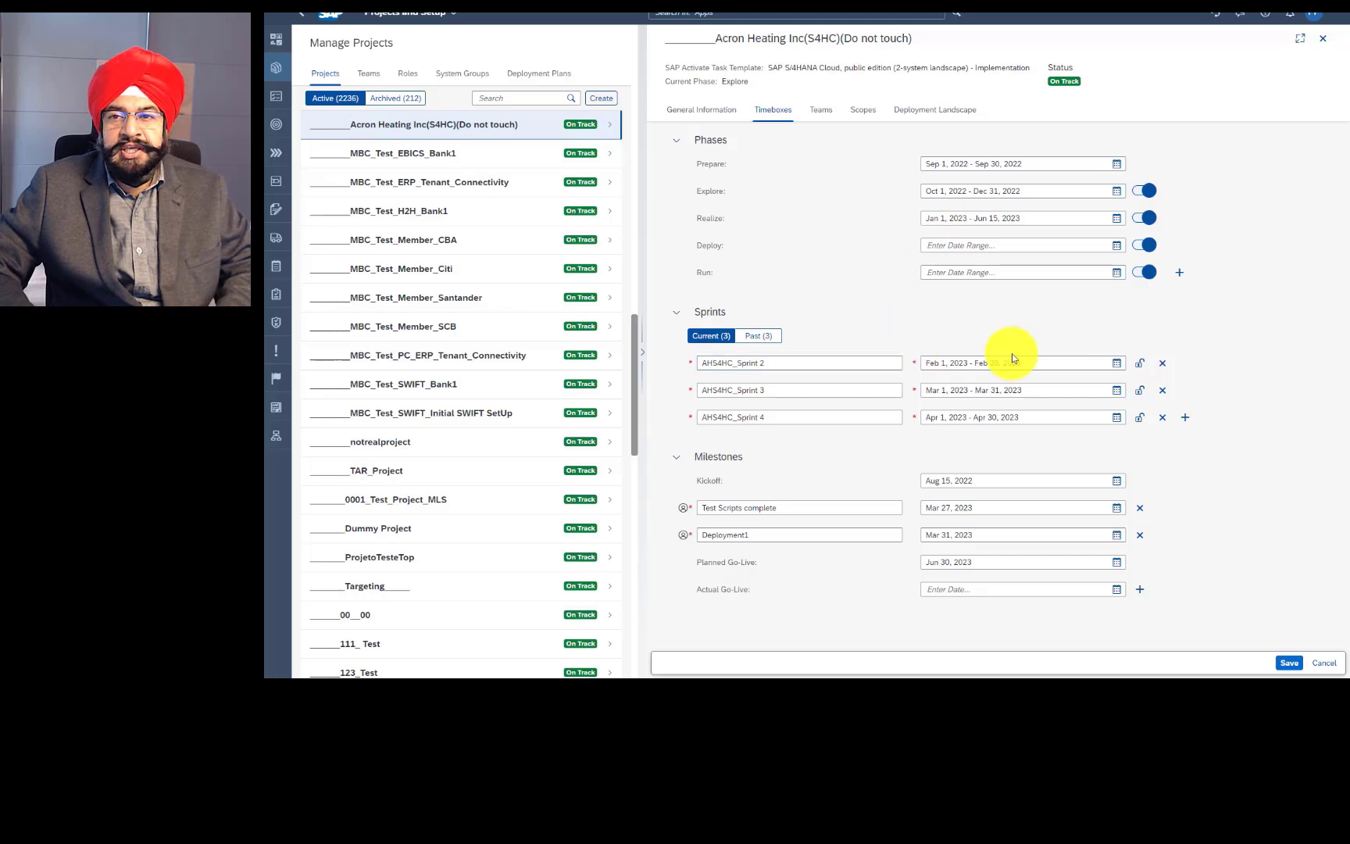
pyautogui.click(1291, 663)
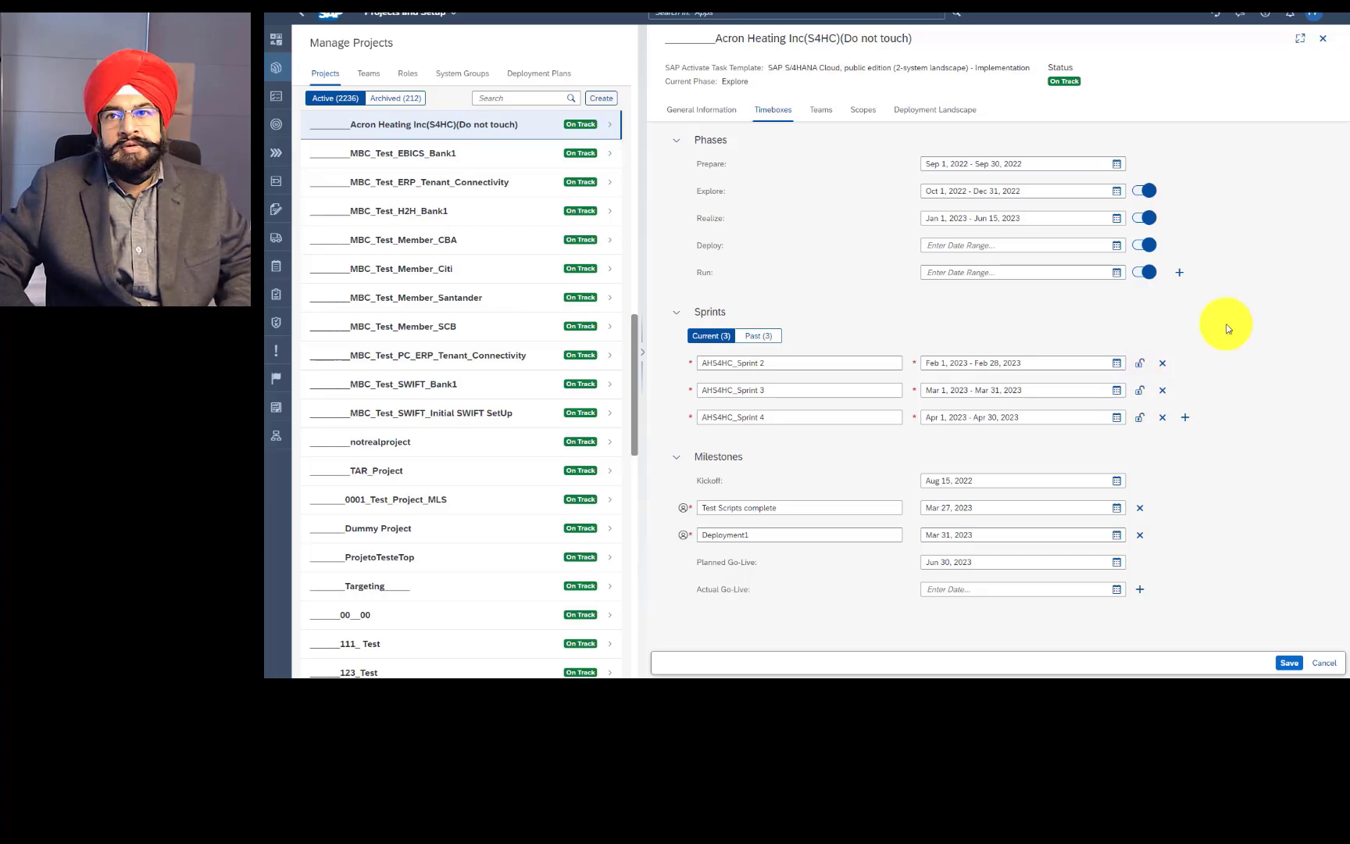
# Close sprint AHS4HC_Sprint 3 and save the project, and reopen the same sprint with another save
pyautogui.click(1140, 390)
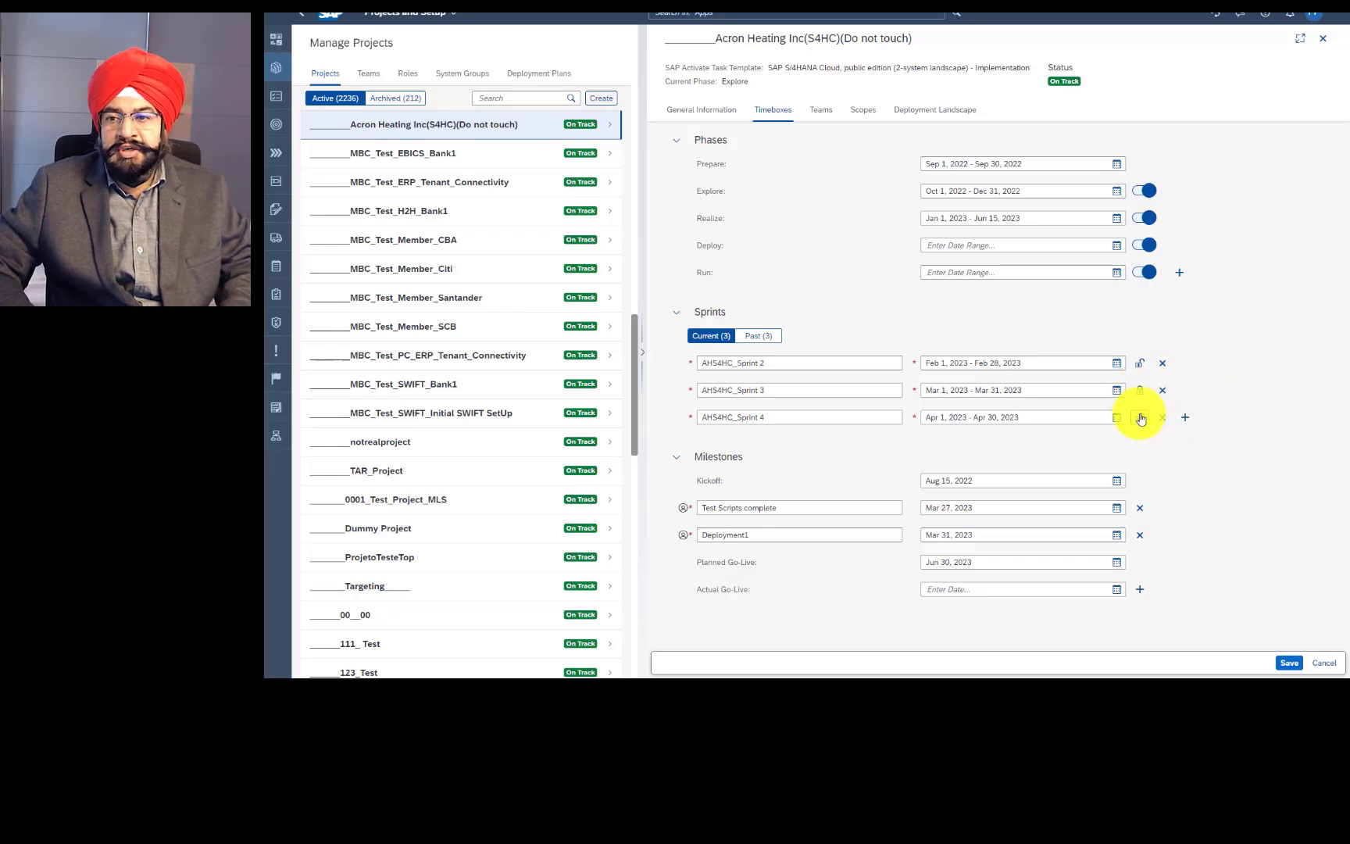
pyautogui.click(1289, 661)
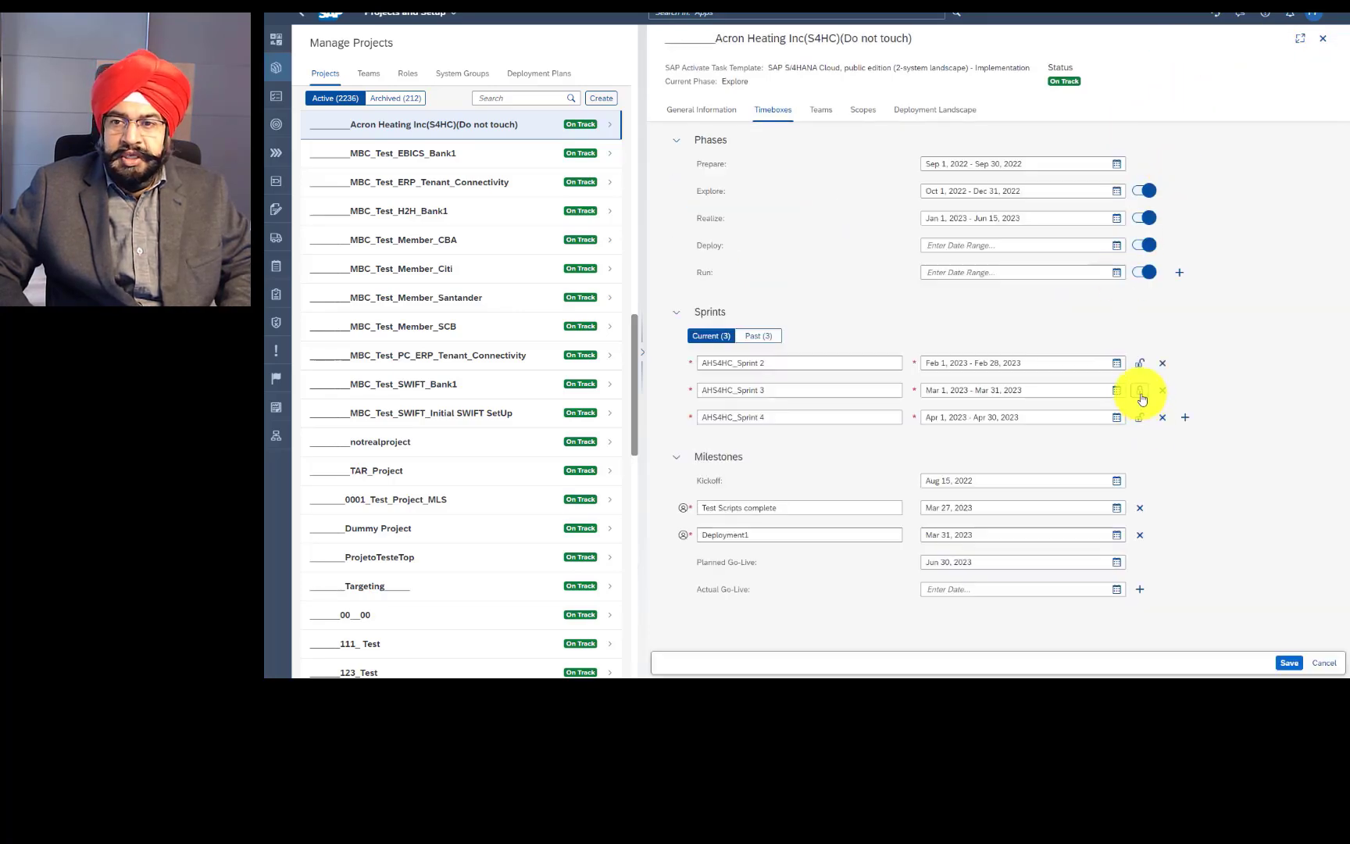
pyautogui.click(1286, 666)
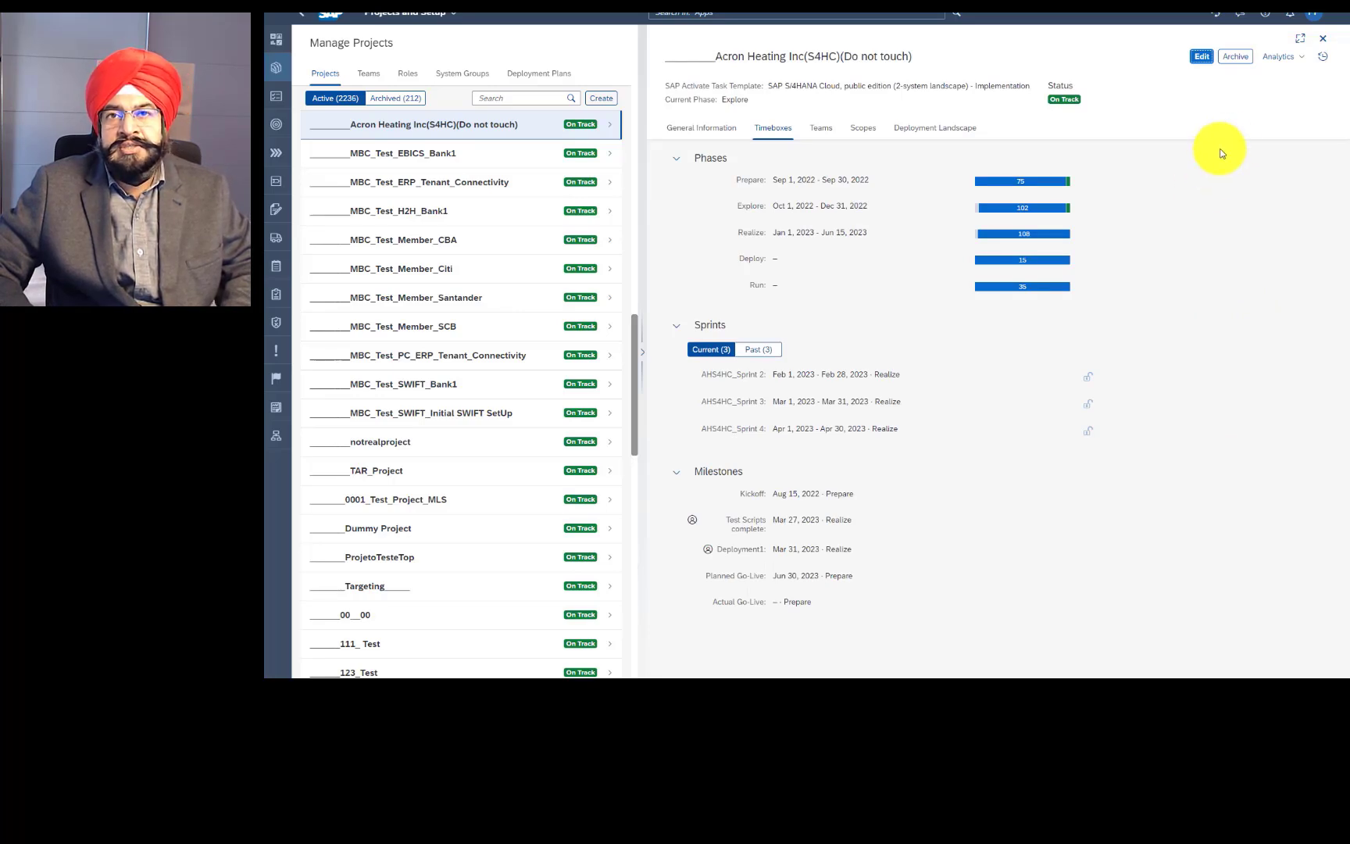
# Check the project's change history and close it
pyautogui.click(1321, 59)
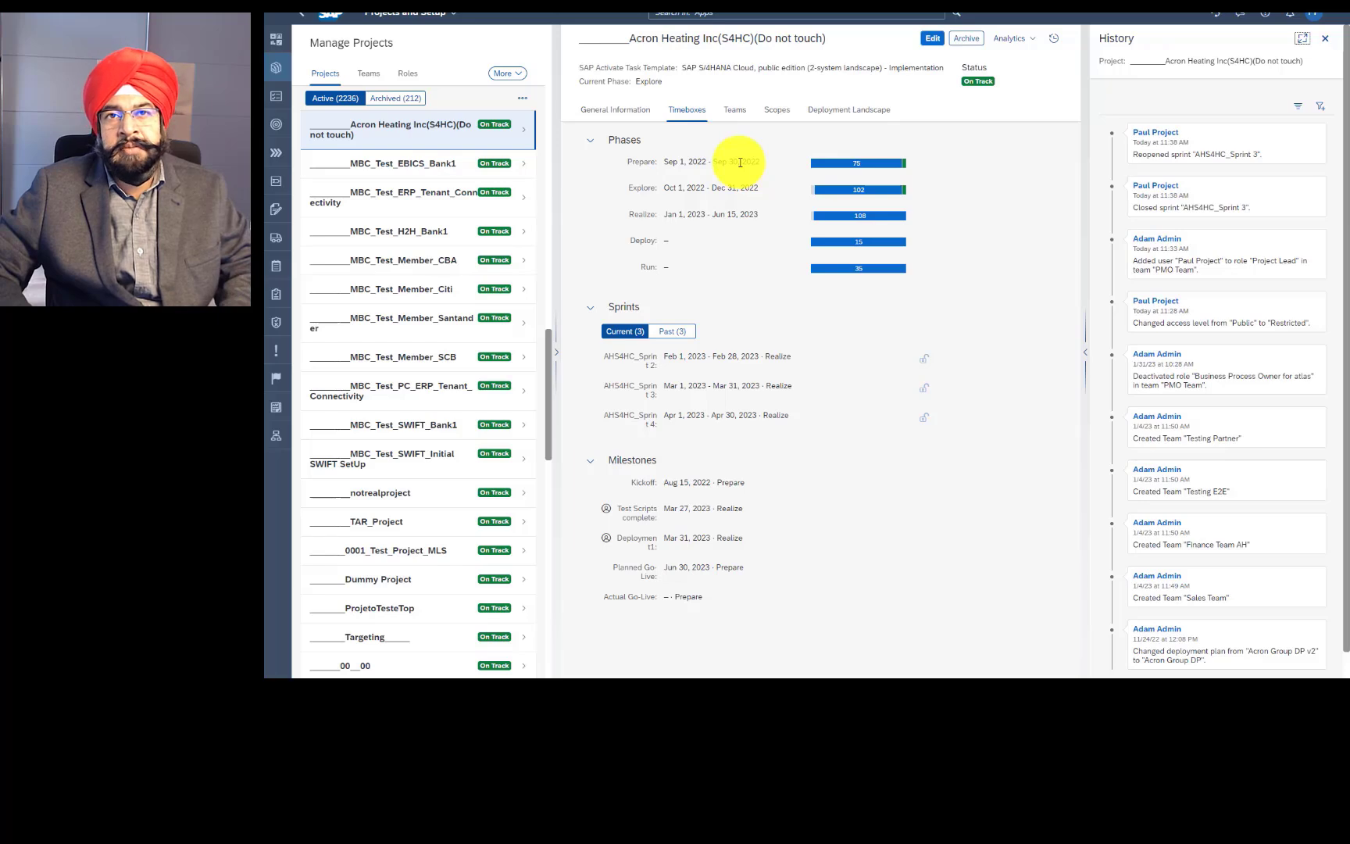
pyautogui.click(1326, 45)
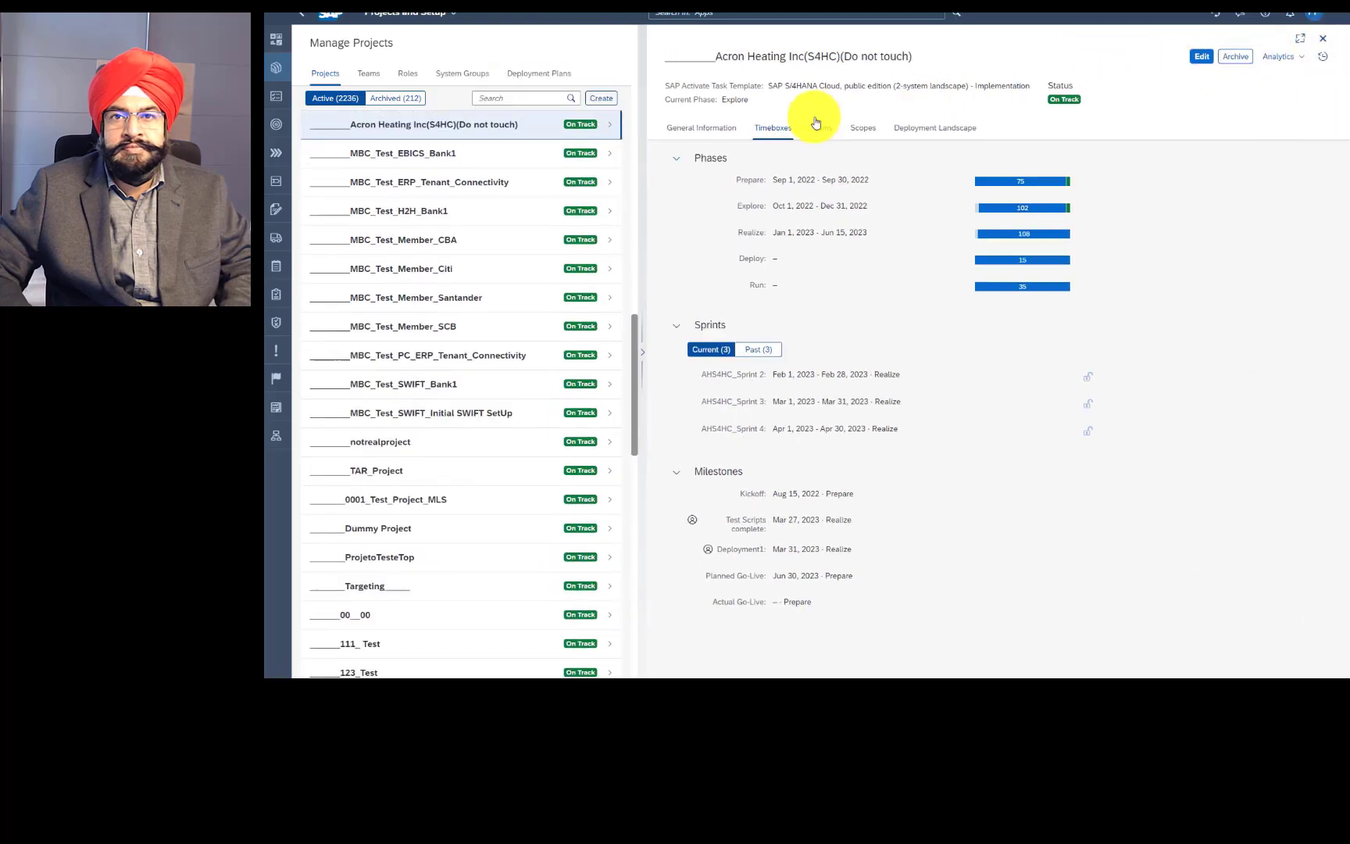
# Put the project back into edit mode and review the PMO Team's assignments by roles and by users
pyautogui.click(1211, 61)
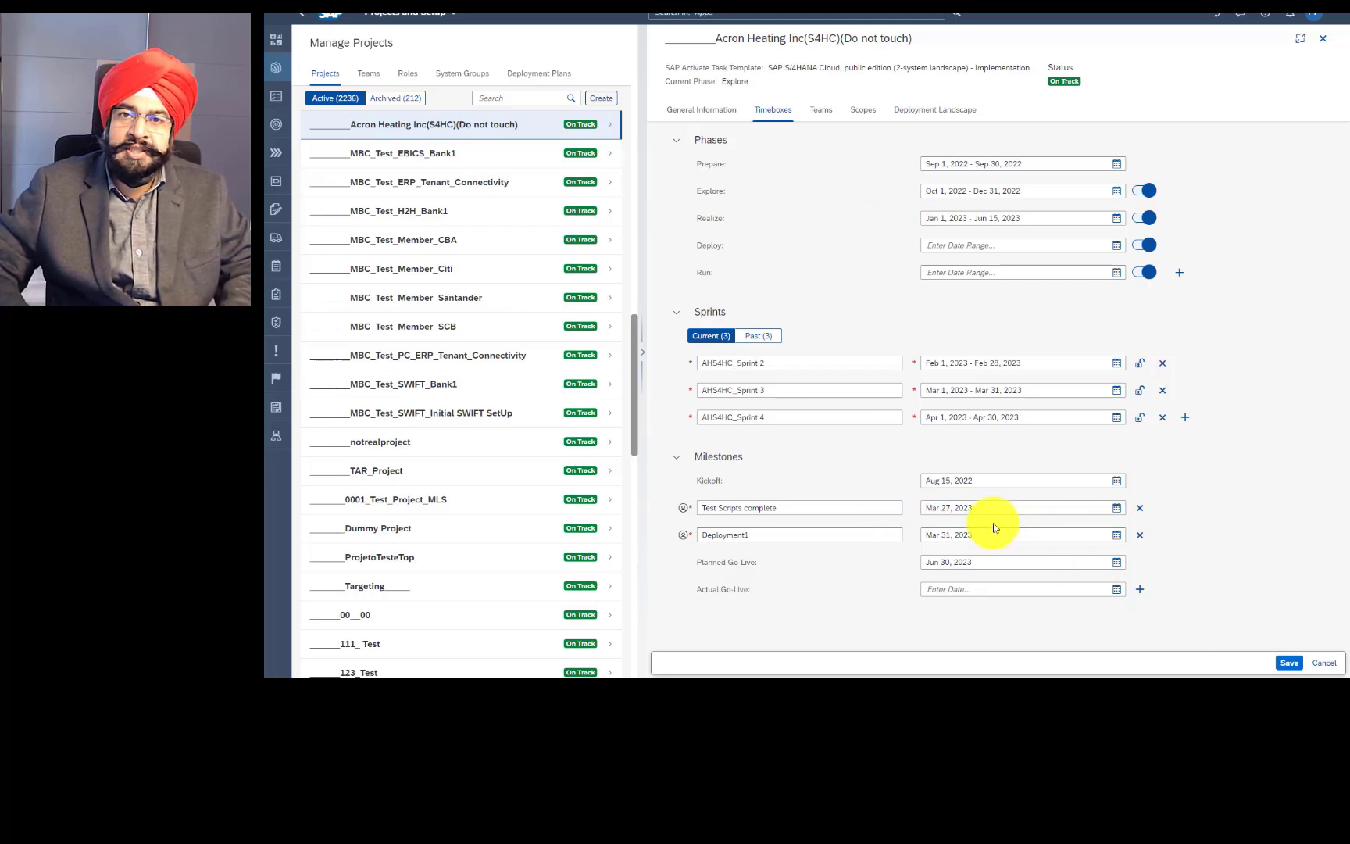
pyautogui.click(823, 112)
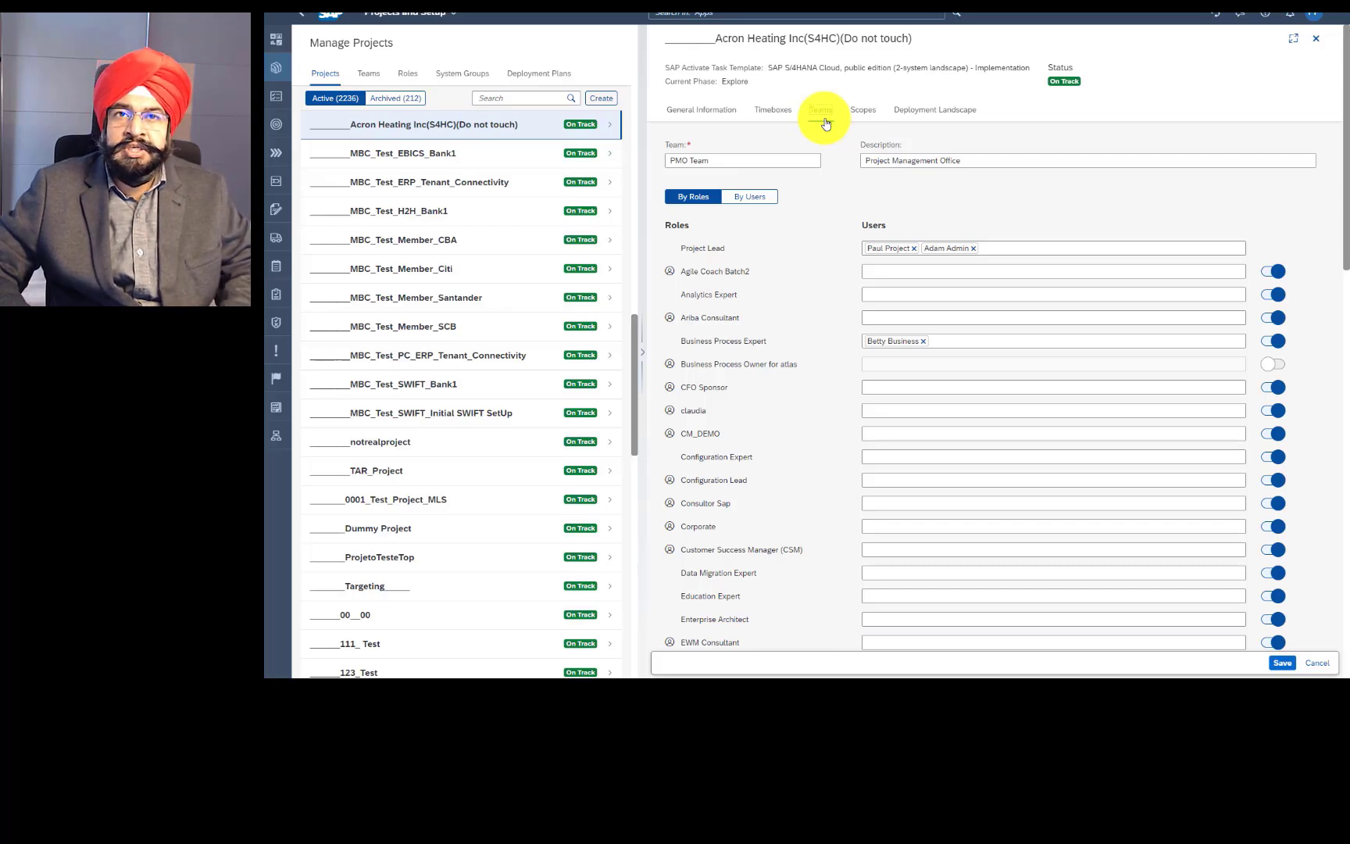
pyautogui.click(758, 159)
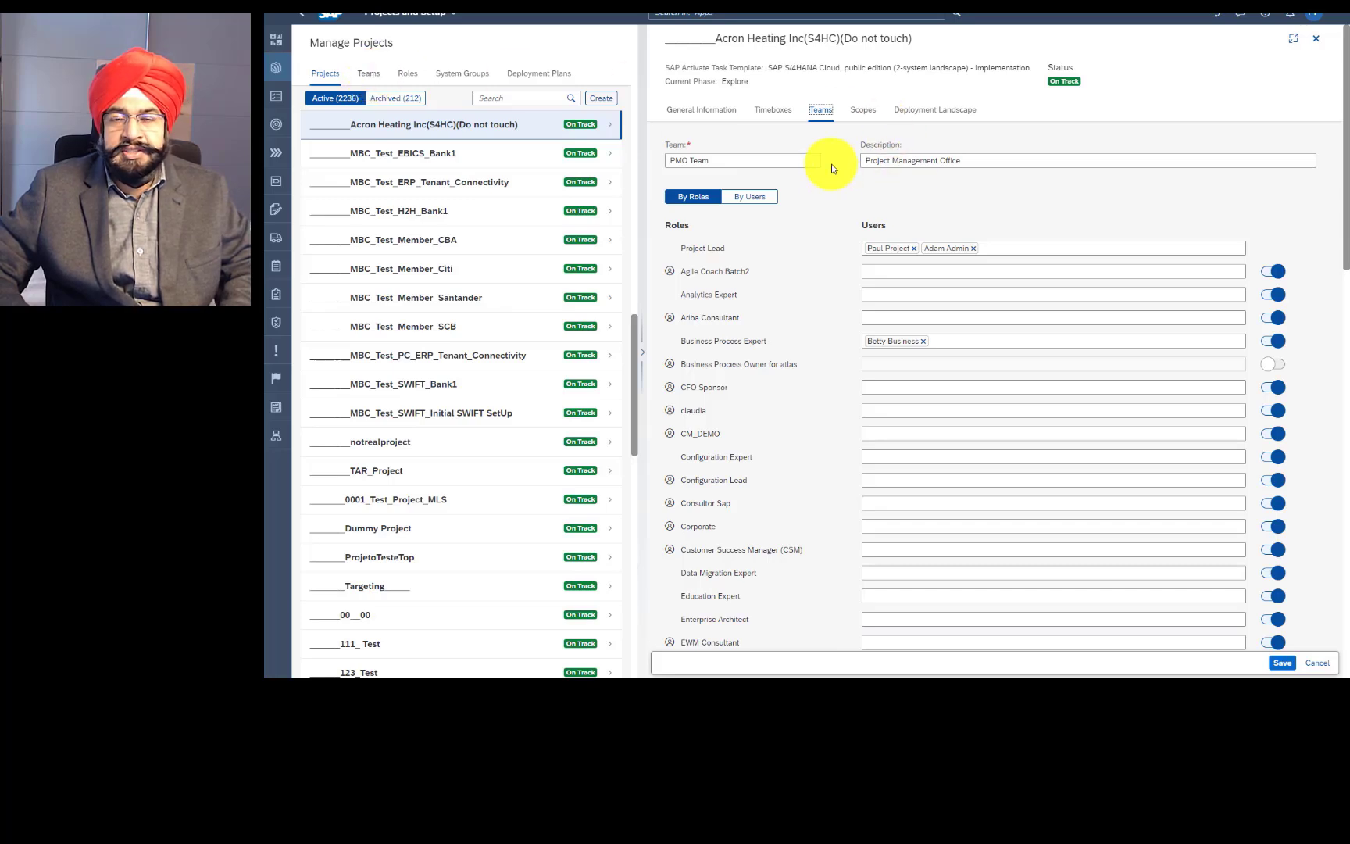
pyautogui.click(718, 160)
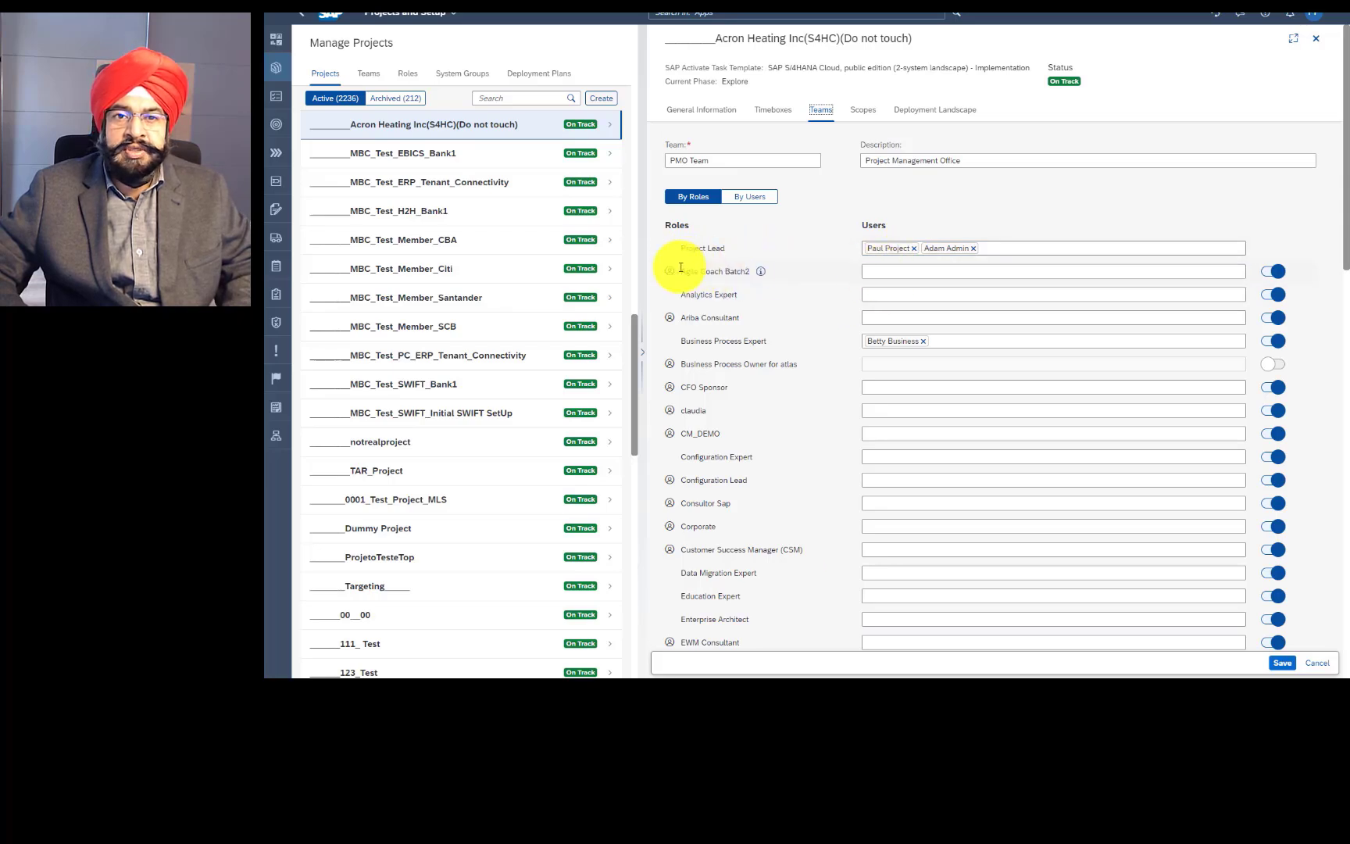
pyautogui.moveTo(669, 273)
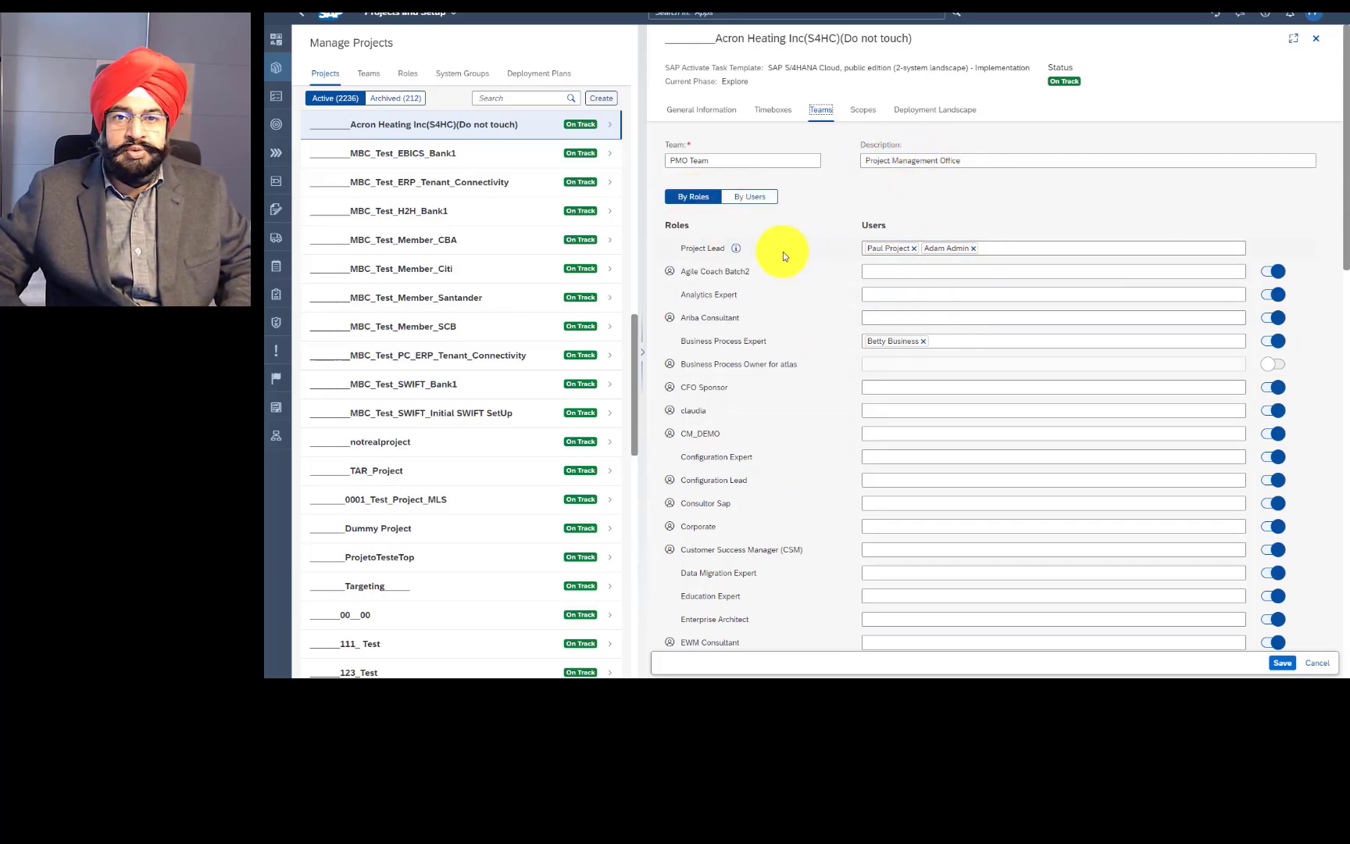
pyautogui.click(752, 197)
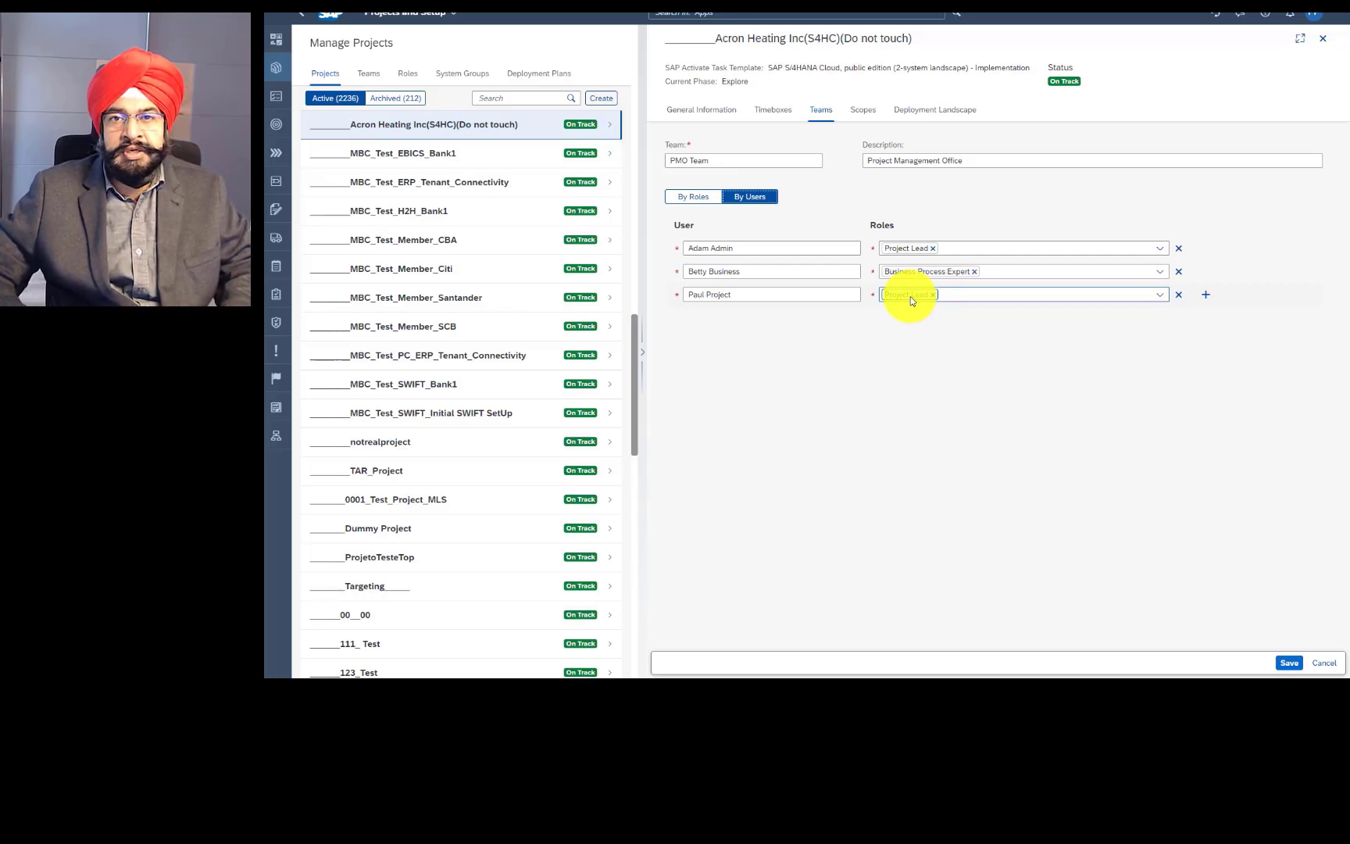
pyautogui.click(904, 326)
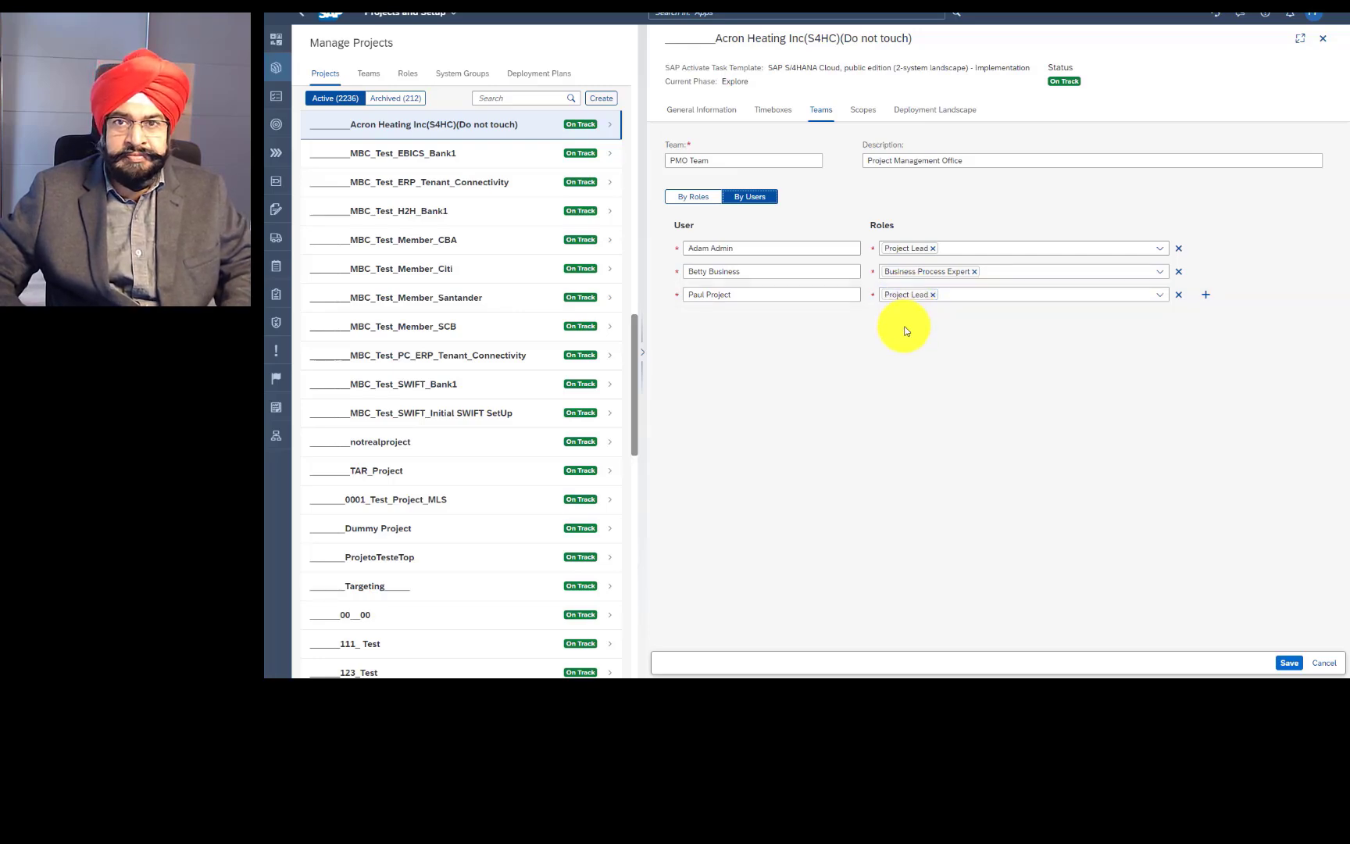
# Review the project's scopes and the deployment plan with its system groups
pyautogui.click(865, 111)
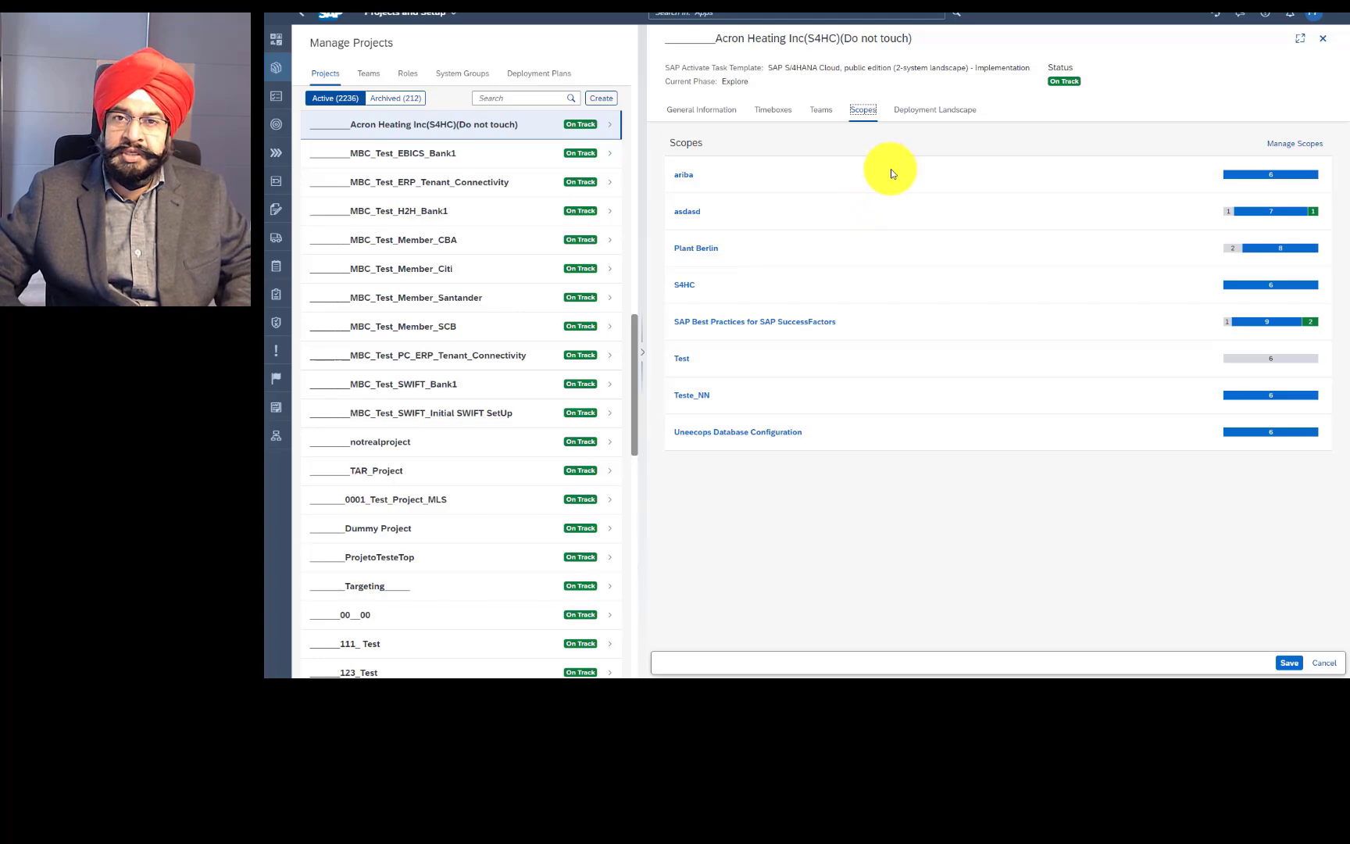
pyautogui.click(918, 117)
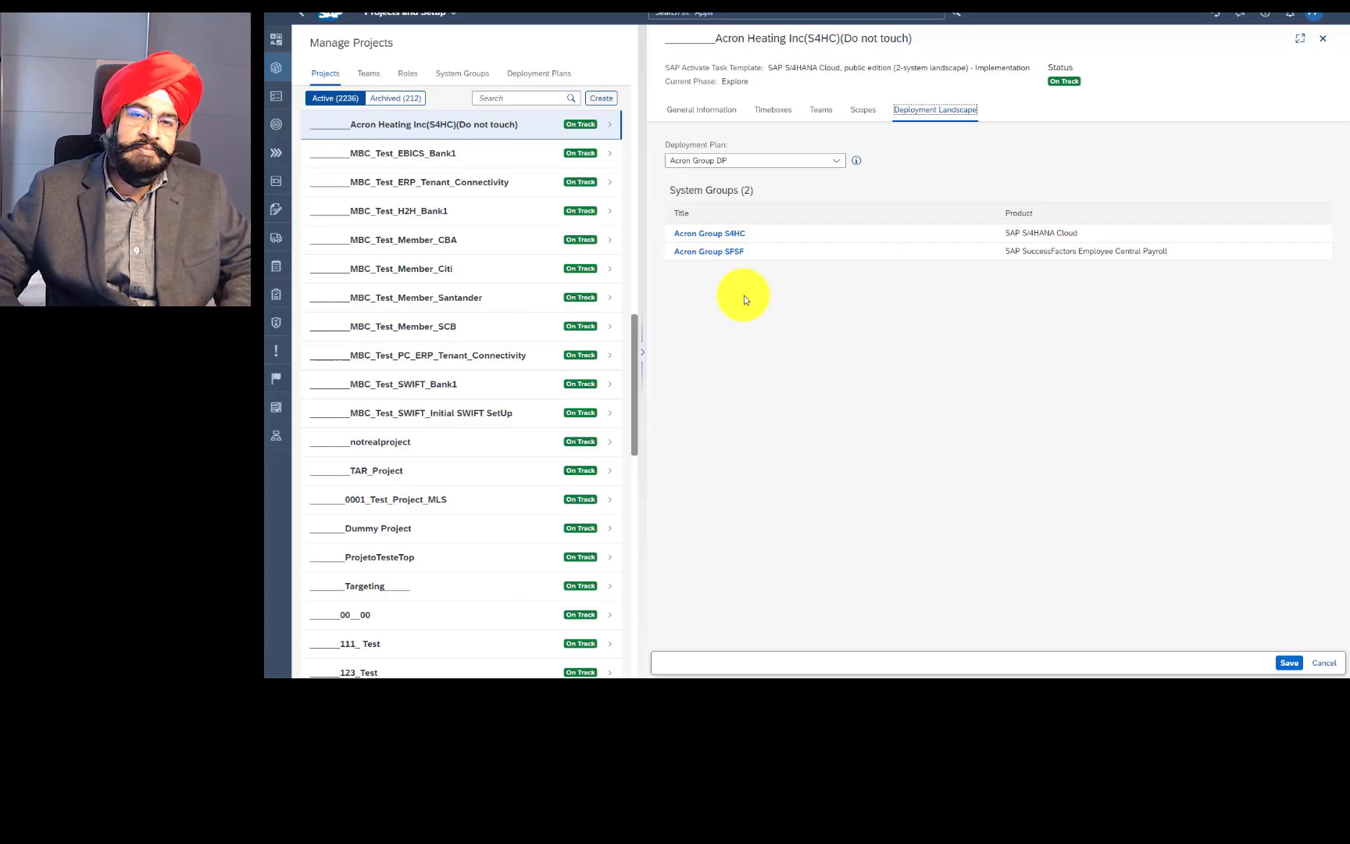
# Examine the systems and relations of the Acron Group S4HC system group and return to the project
pyautogui.click(709, 235)
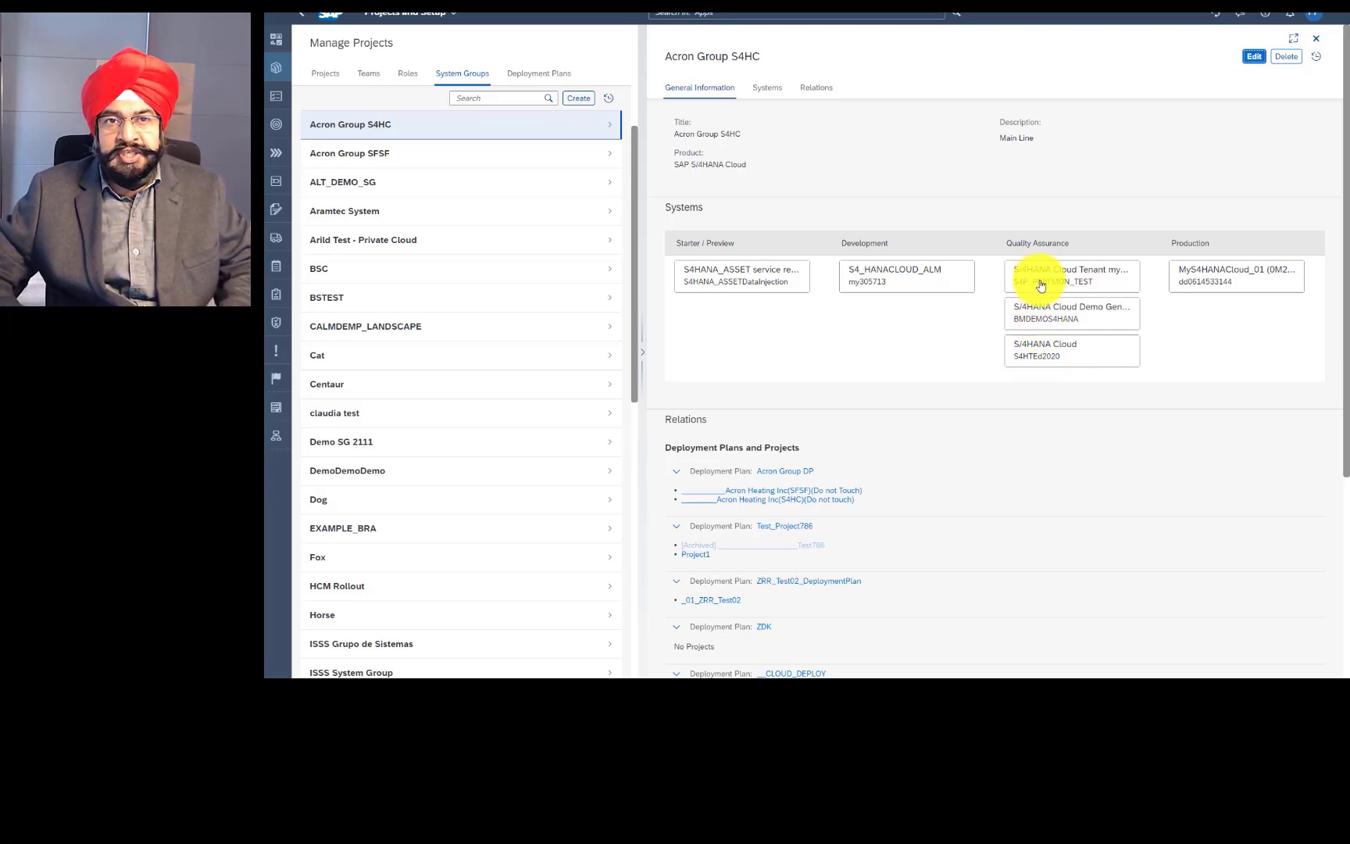
pyautogui.click(335, 75)
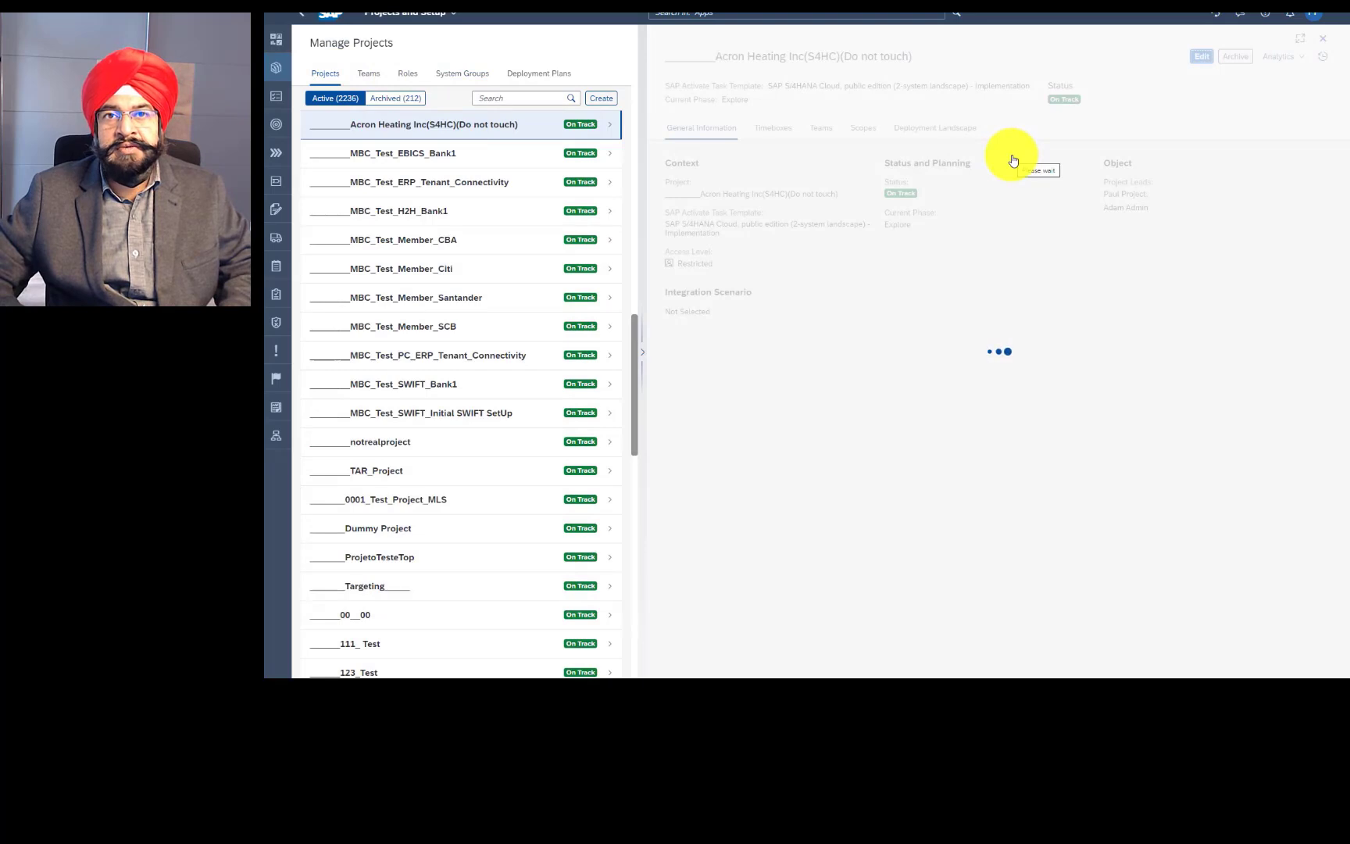
# Put the Acron Heating Inc(S4HC) project into edit mode, search the project list for "acron" and leave editing
pyautogui.click(1202, 56)
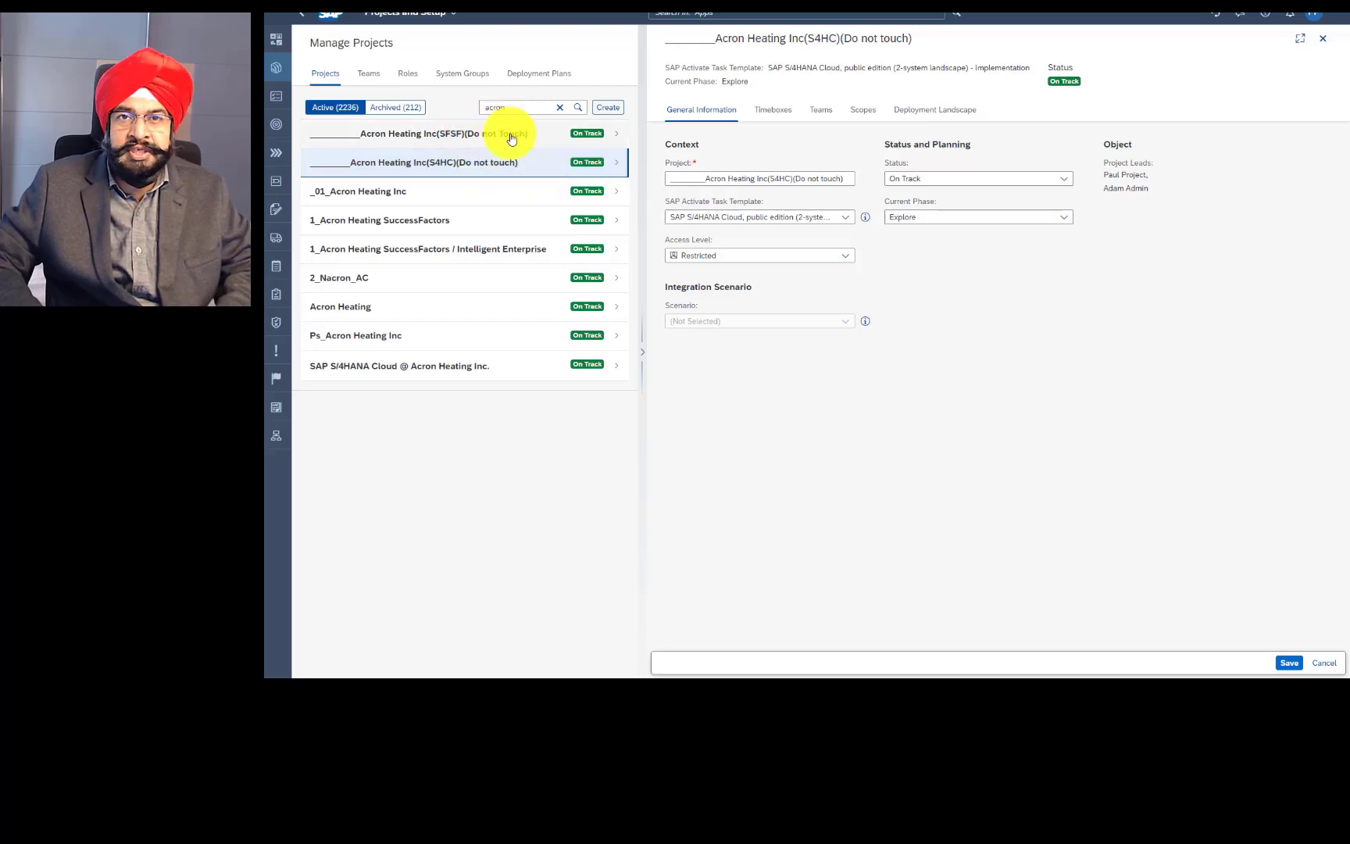
pyautogui.click(725, 175)
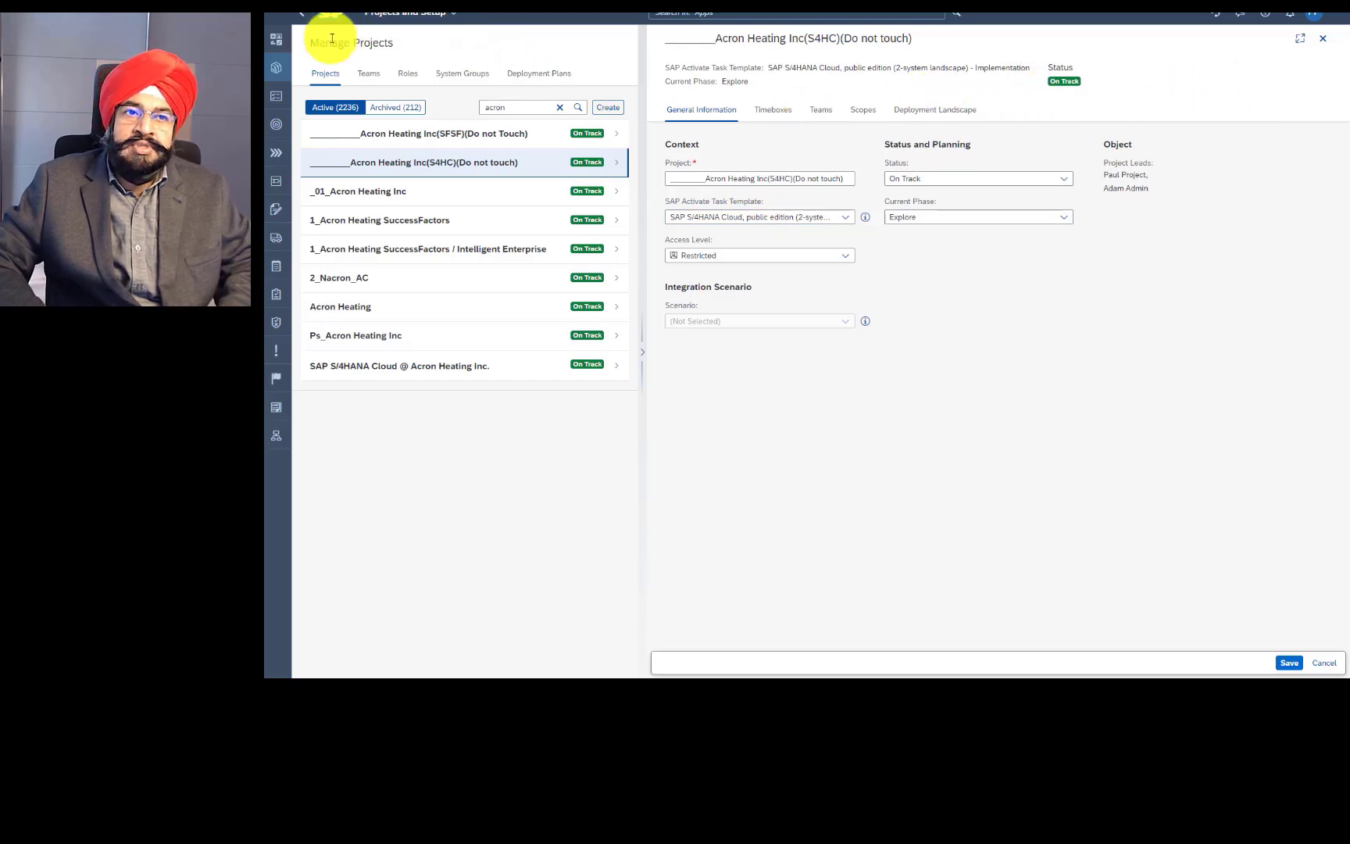
pyautogui.click(281, 40)
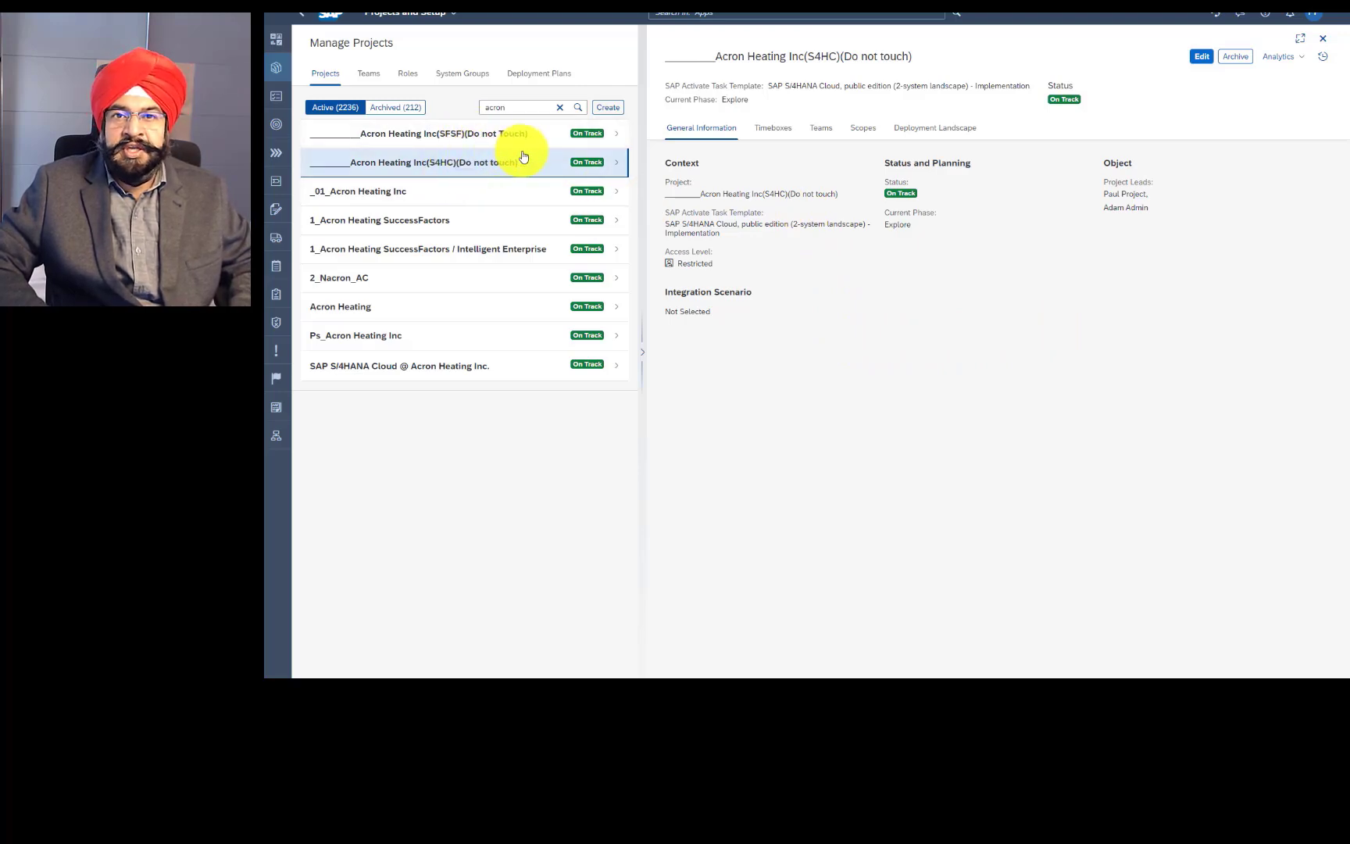
# Open the Acron Group DP deployment plan from the project's deployment landscape and examine its releases, especially AGR2
pyautogui.click(922, 130)
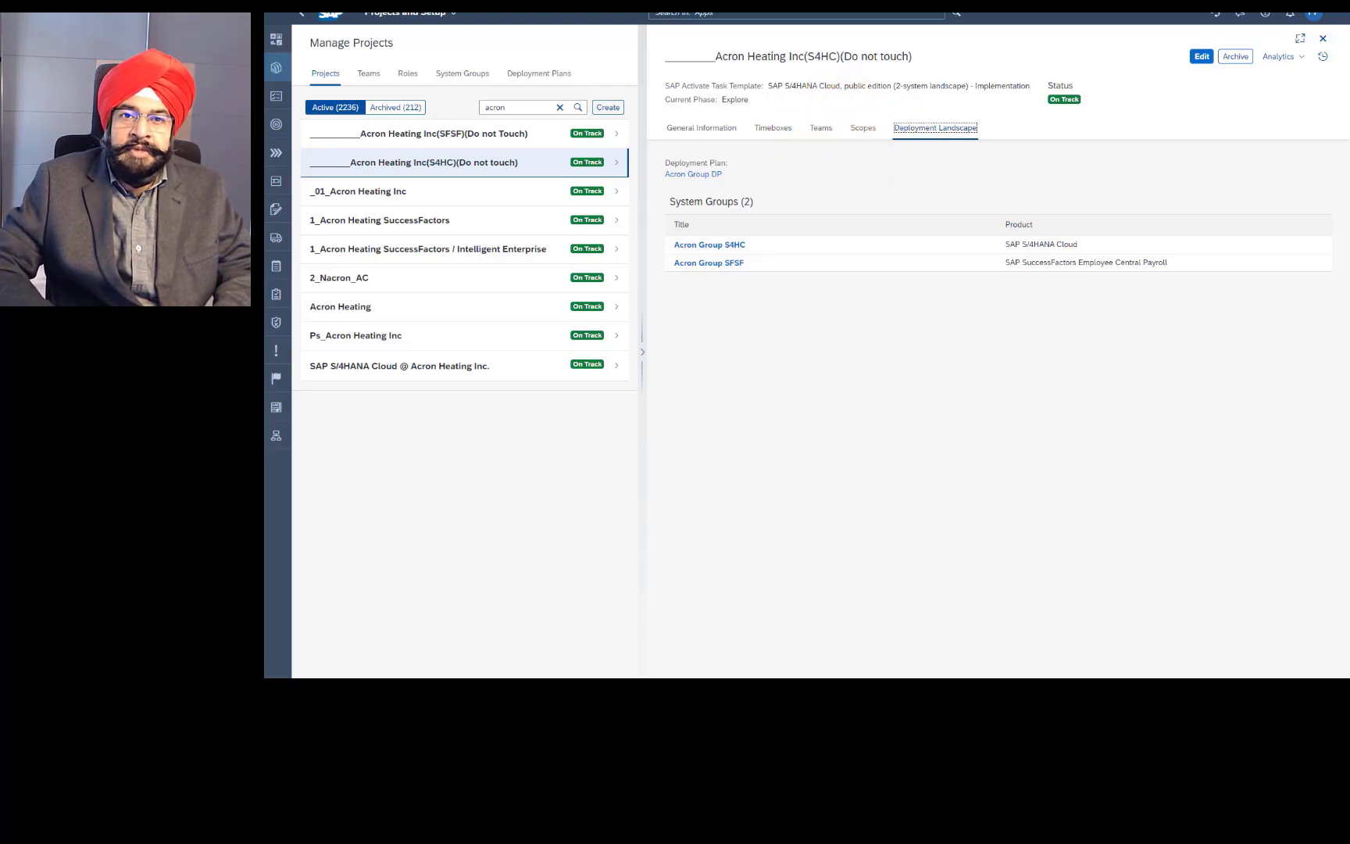
pyautogui.click(705, 178)
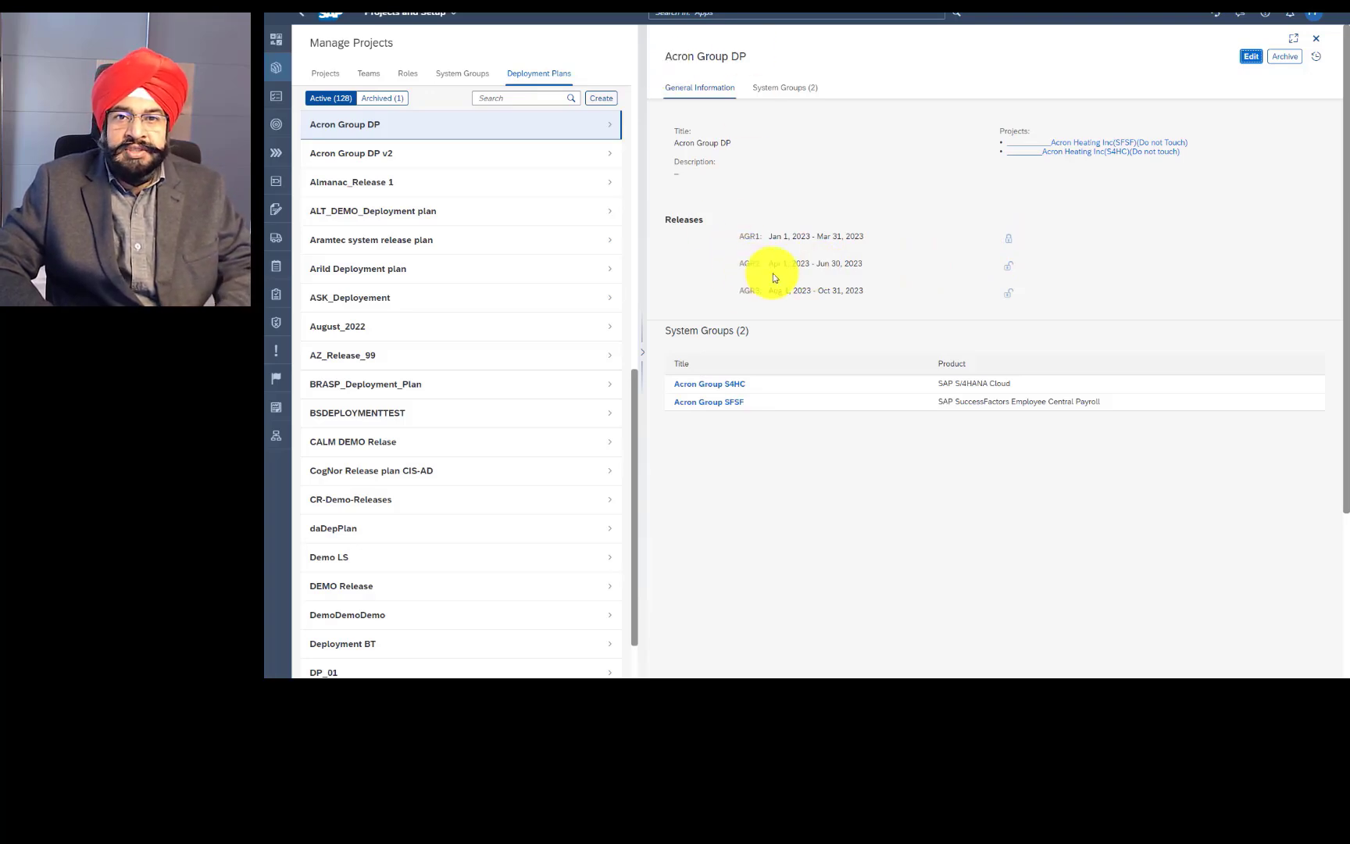
pyautogui.moveTo(841, 264); pyautogui.dragTo(817, 264)
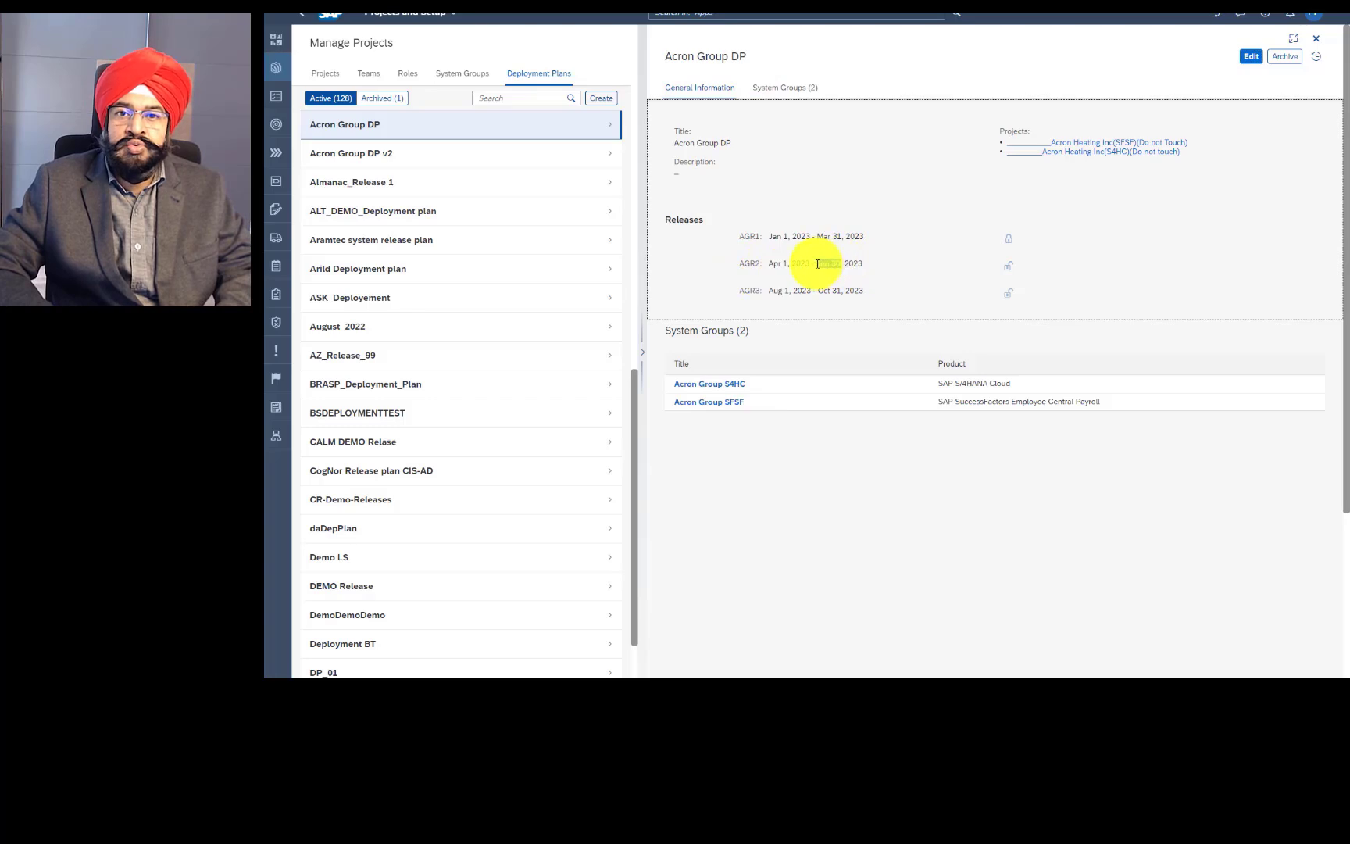
pyautogui.click(890, 273)
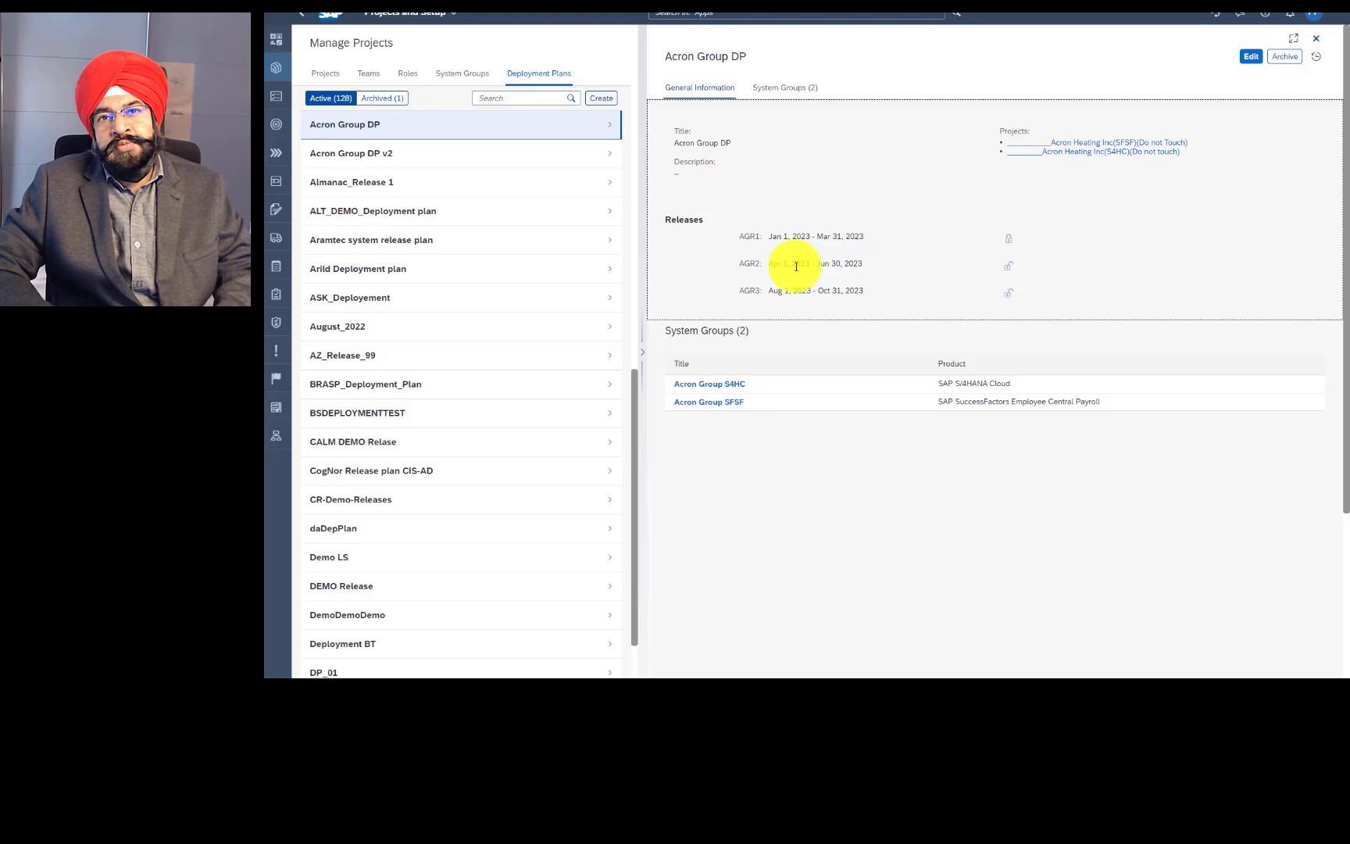
pyautogui.moveTo(735, 264); pyautogui.dragTo(826, 264)
pyautogui.click(898, 283)
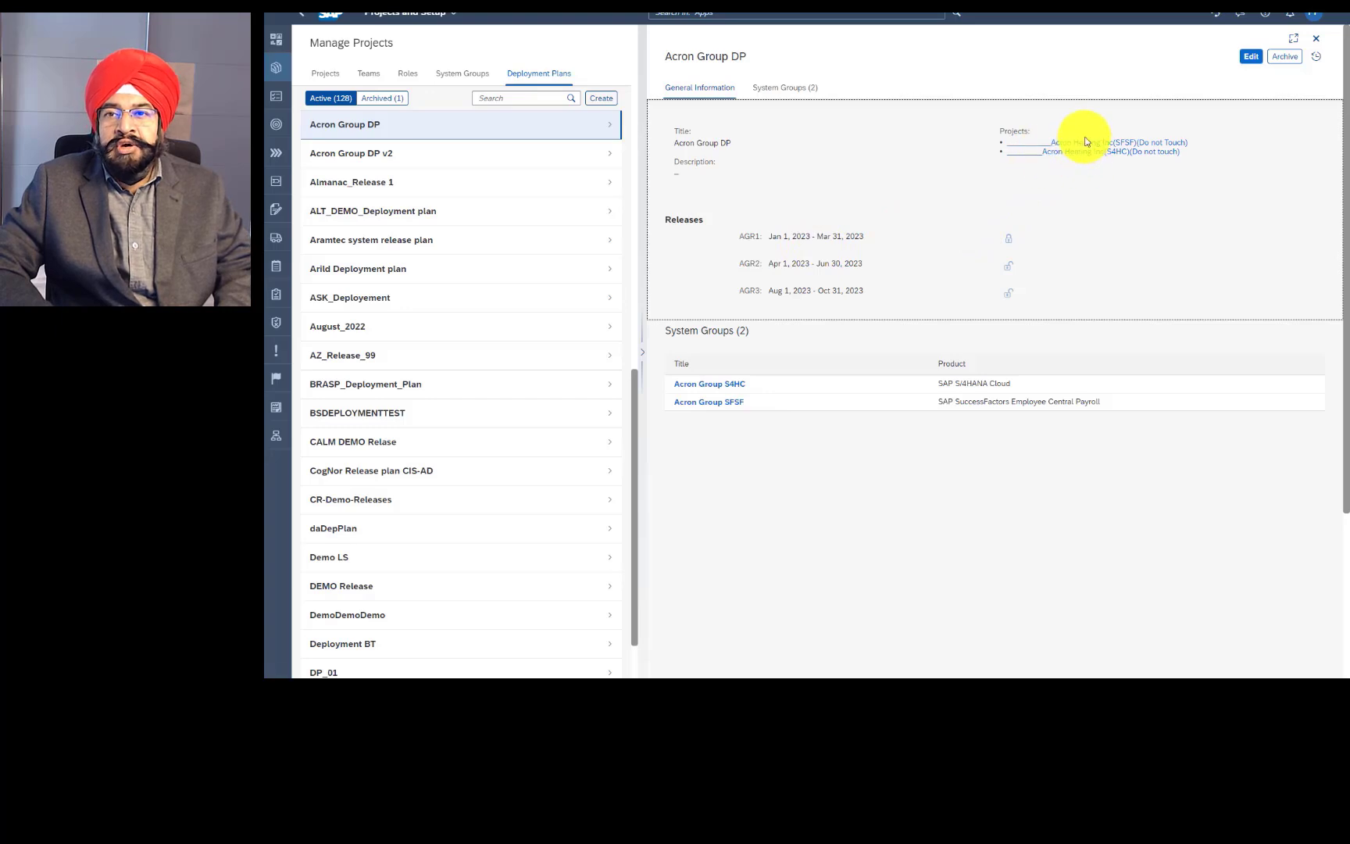
pyautogui.moveTo(733, 269); pyautogui.dragTo(893, 267)
pyautogui.click(894, 267)
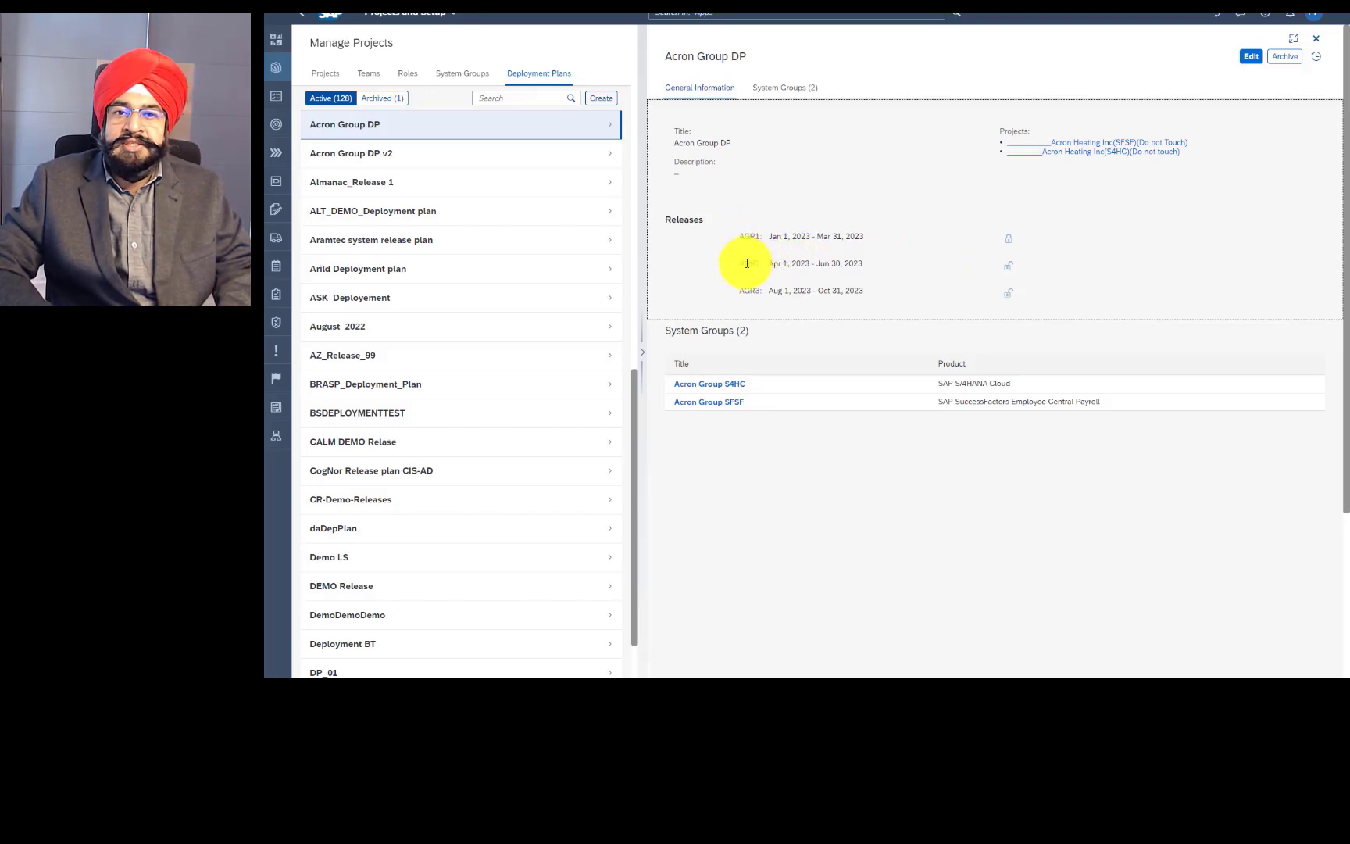
pyautogui.moveTo(748, 264); pyautogui.dragTo(695, 223)
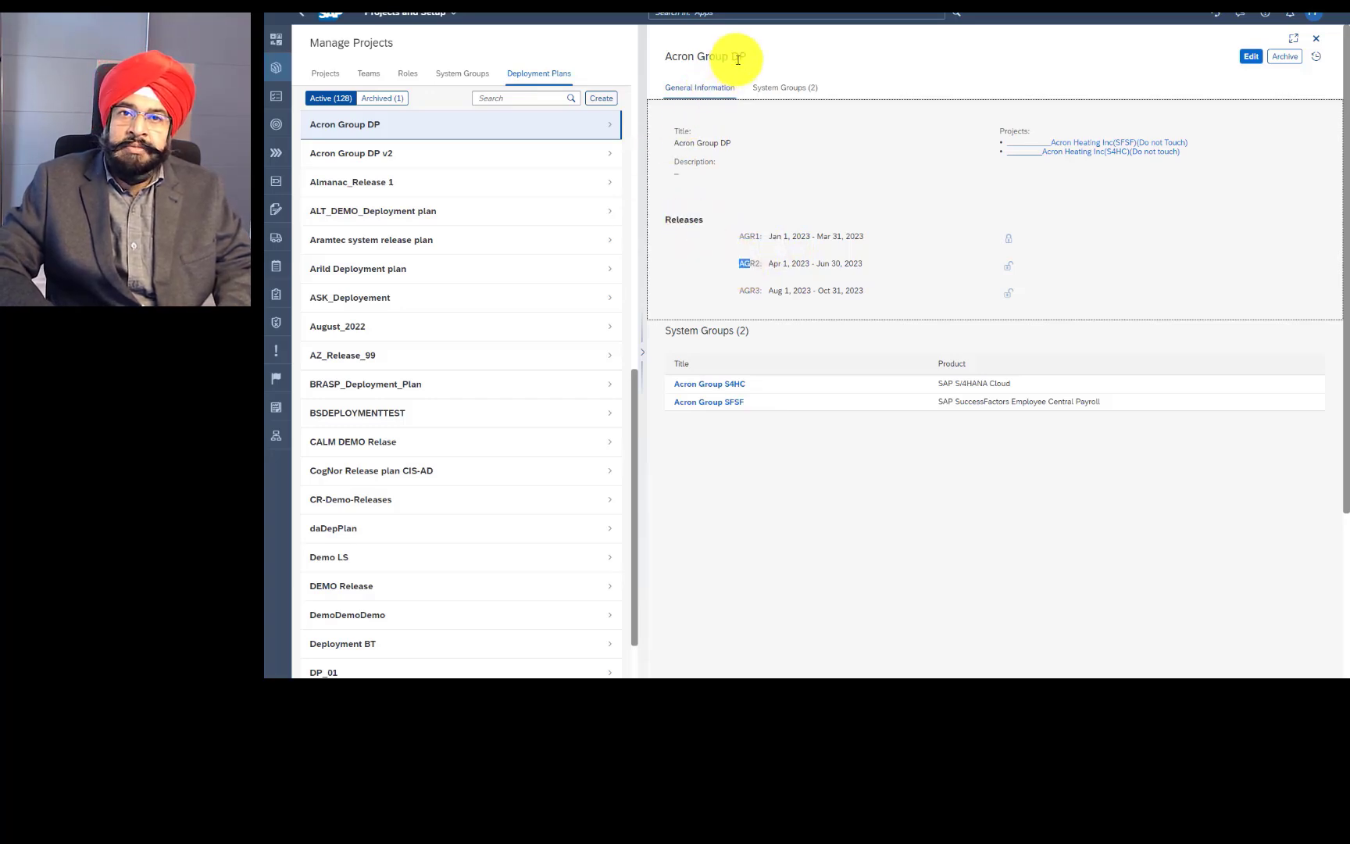
pyautogui.click(901, 217)
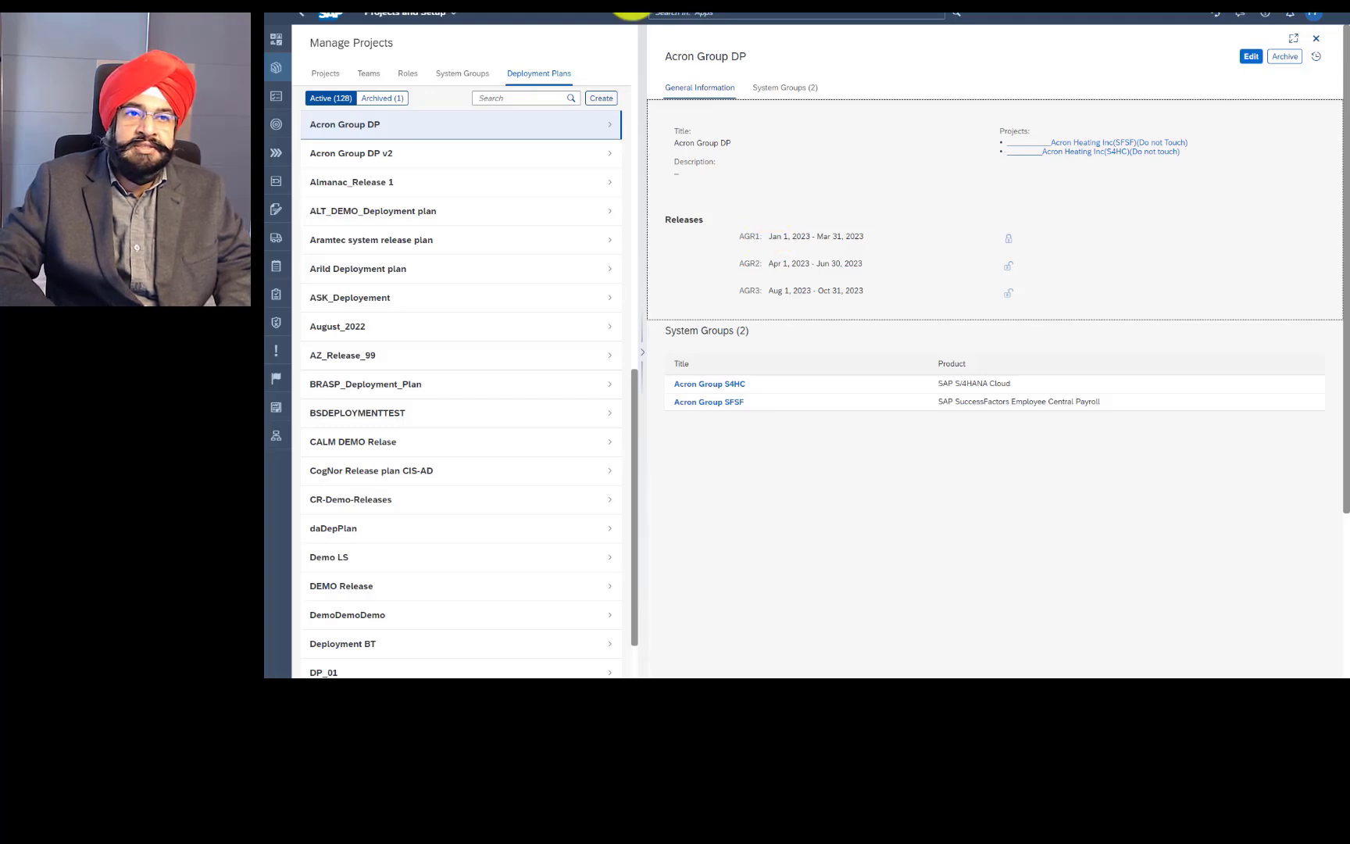
# Open Releases and Timelines, check the selected projects for Acron Group DP and examine the project timelines
pyautogui.click(328, 16)
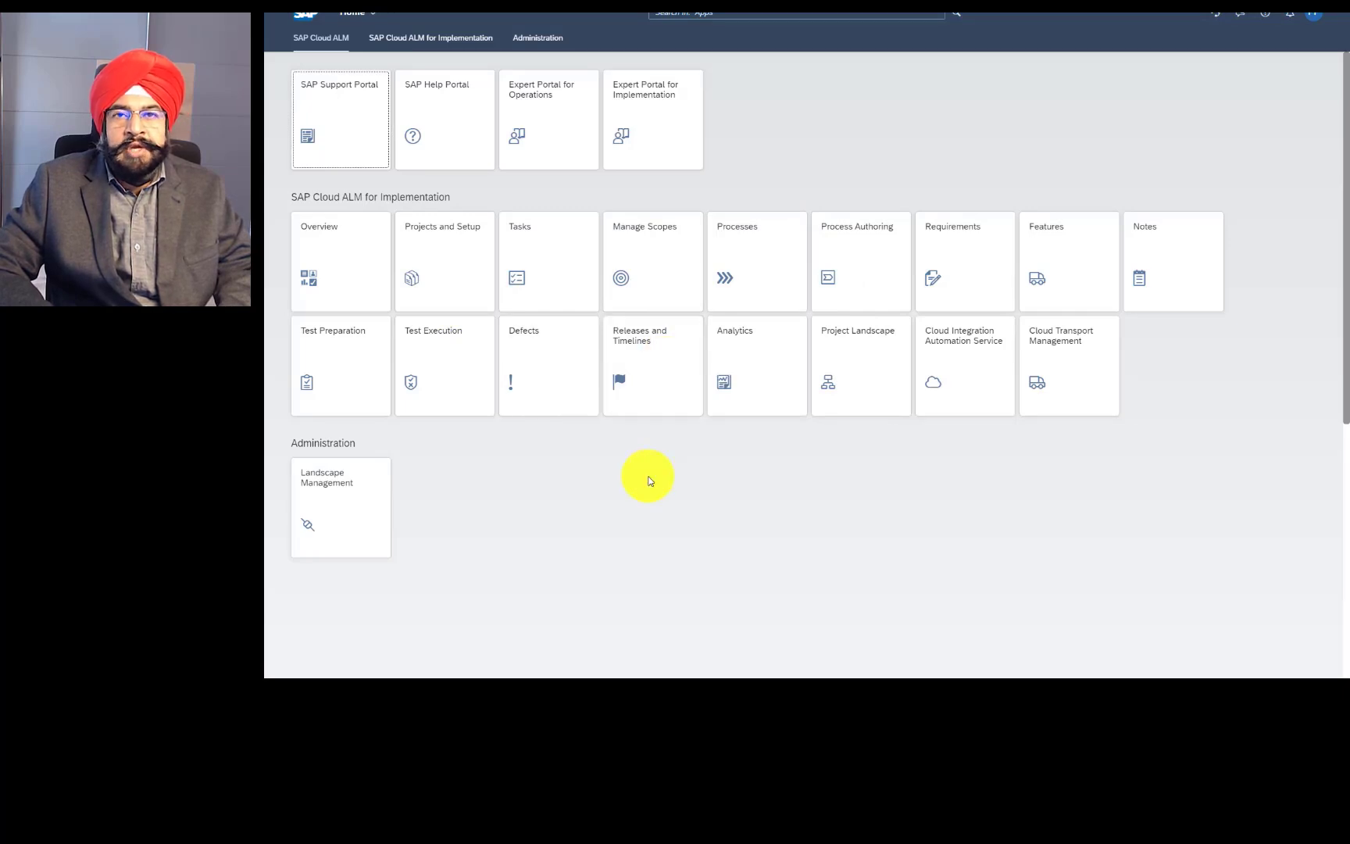
pyautogui.click(656, 366)
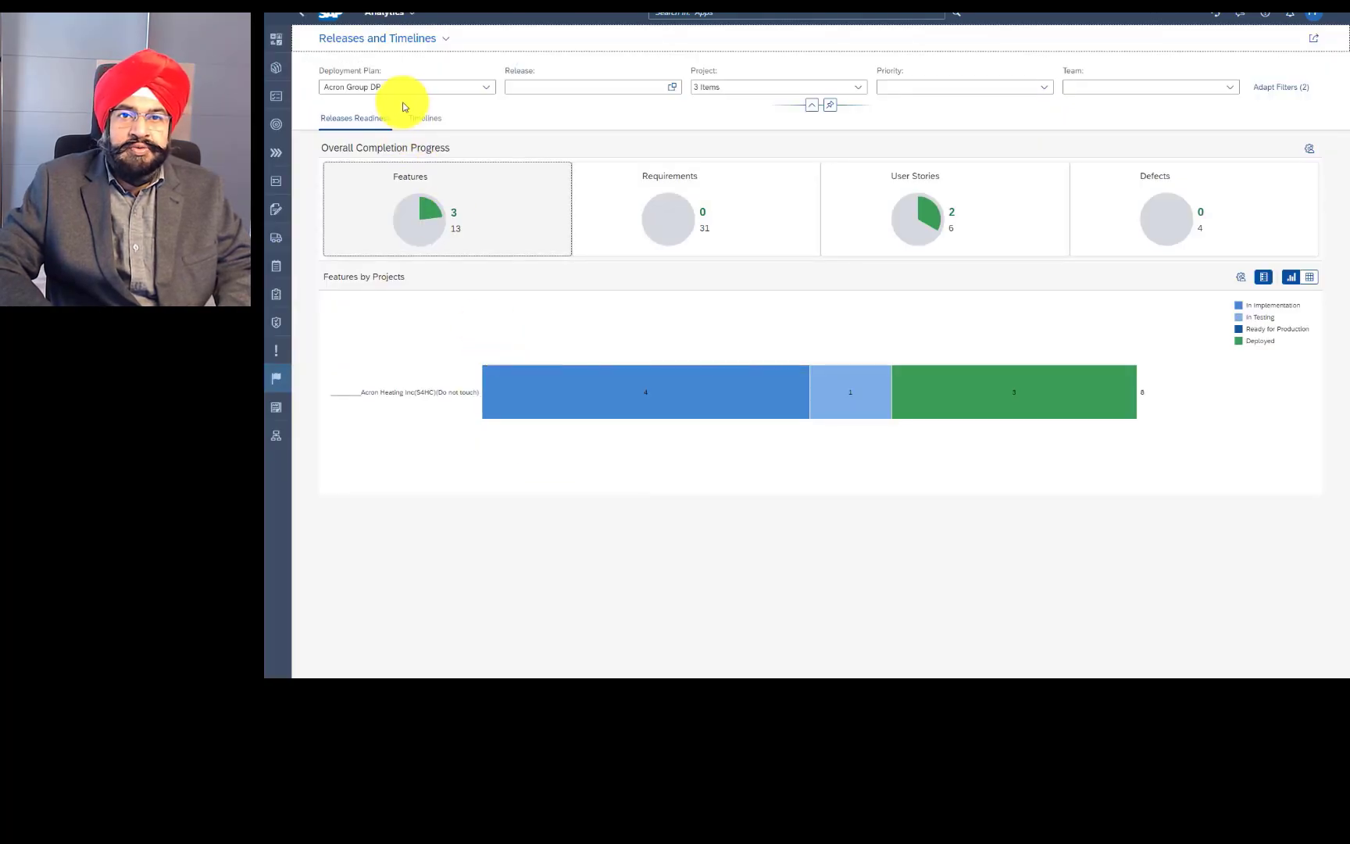
pyautogui.click(861, 89)
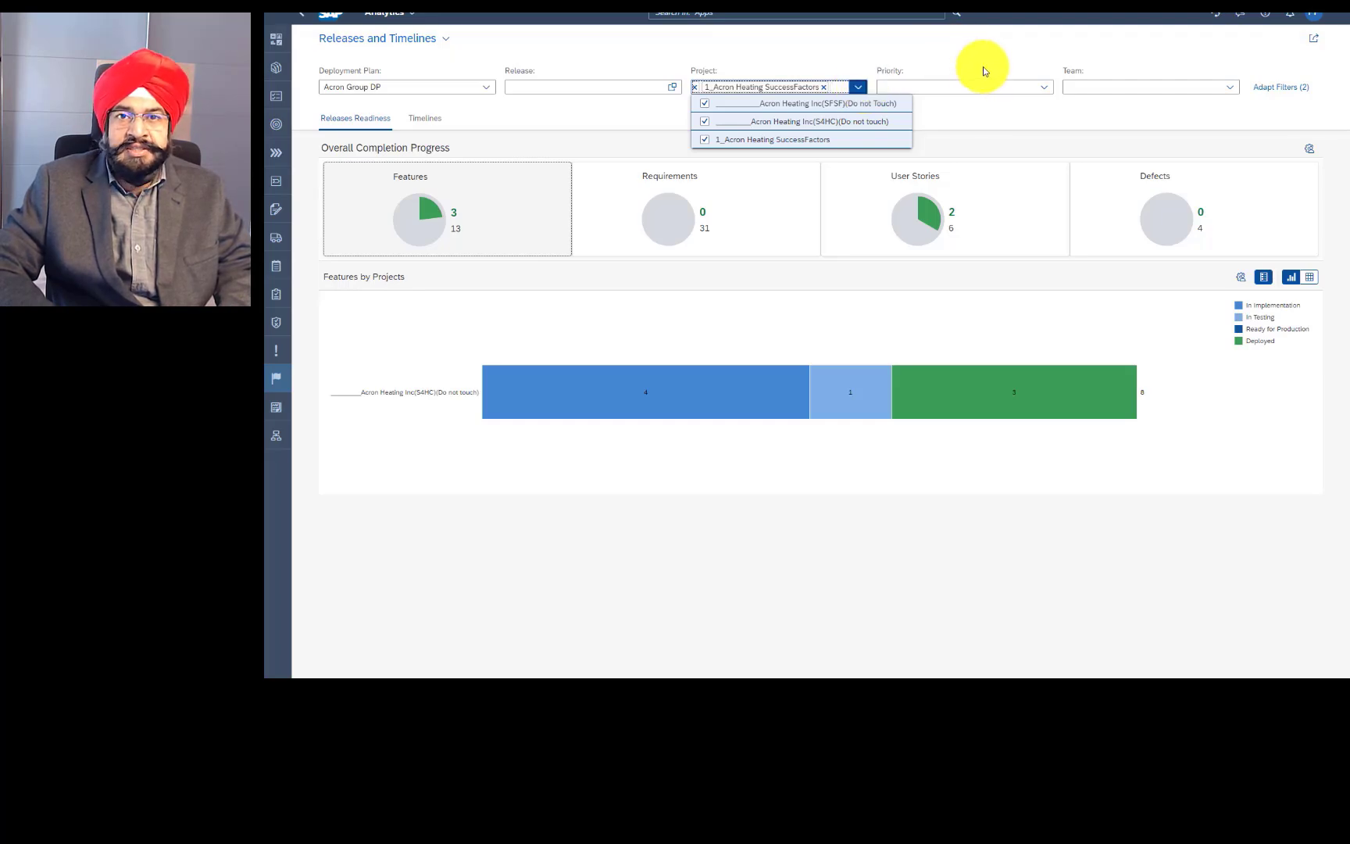
pyautogui.click(1070, 609)
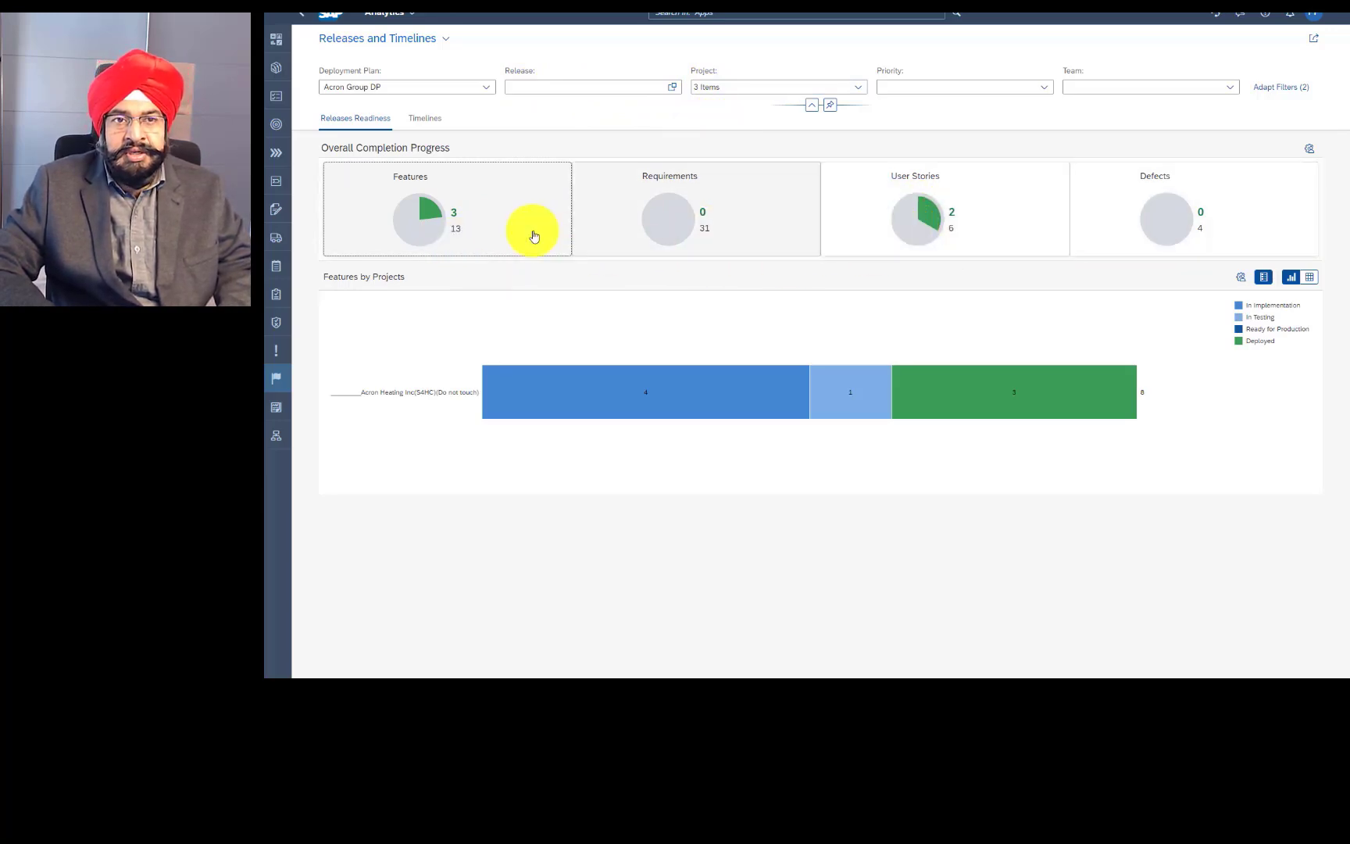
pyautogui.click(434, 119)
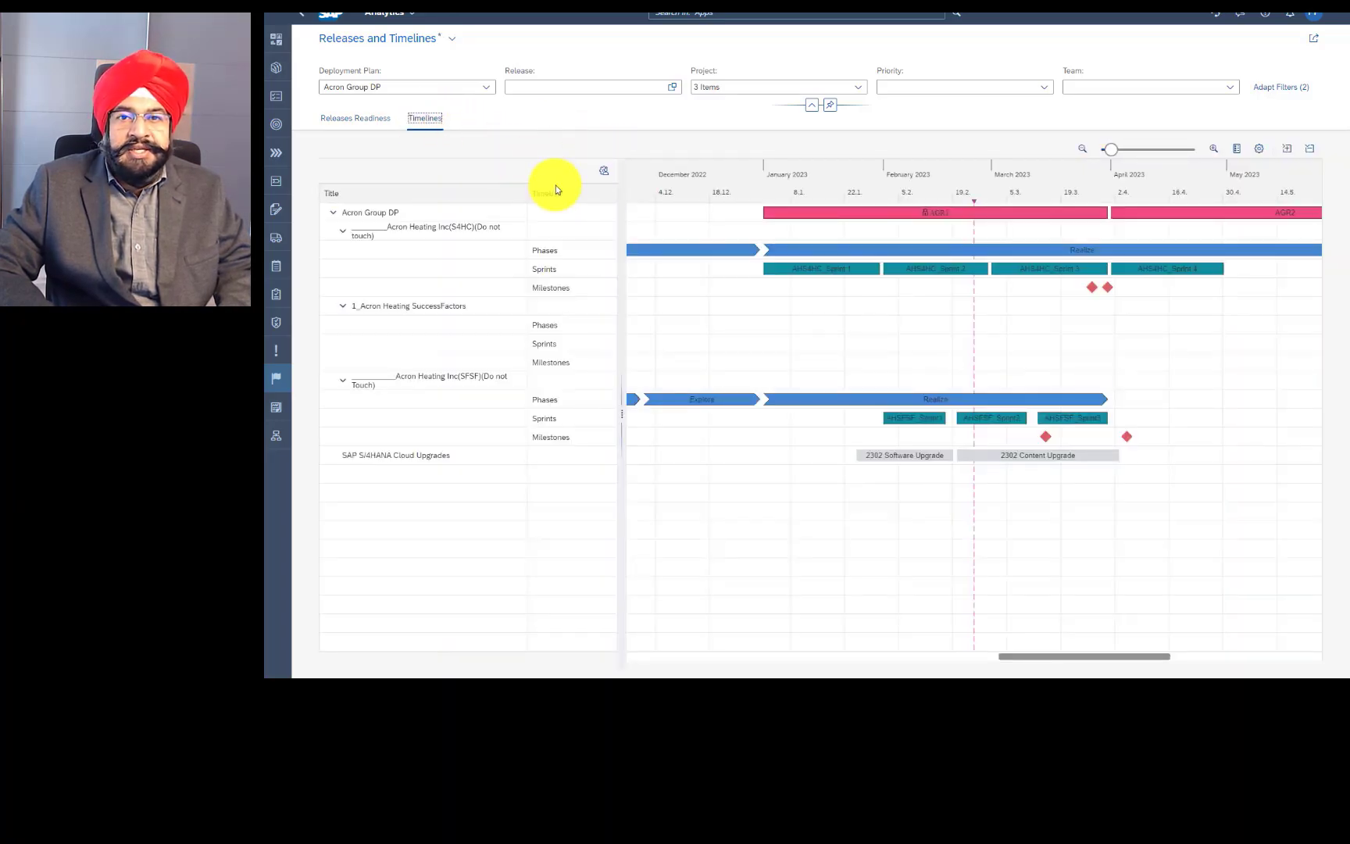
pyautogui.moveTo(886, 218)
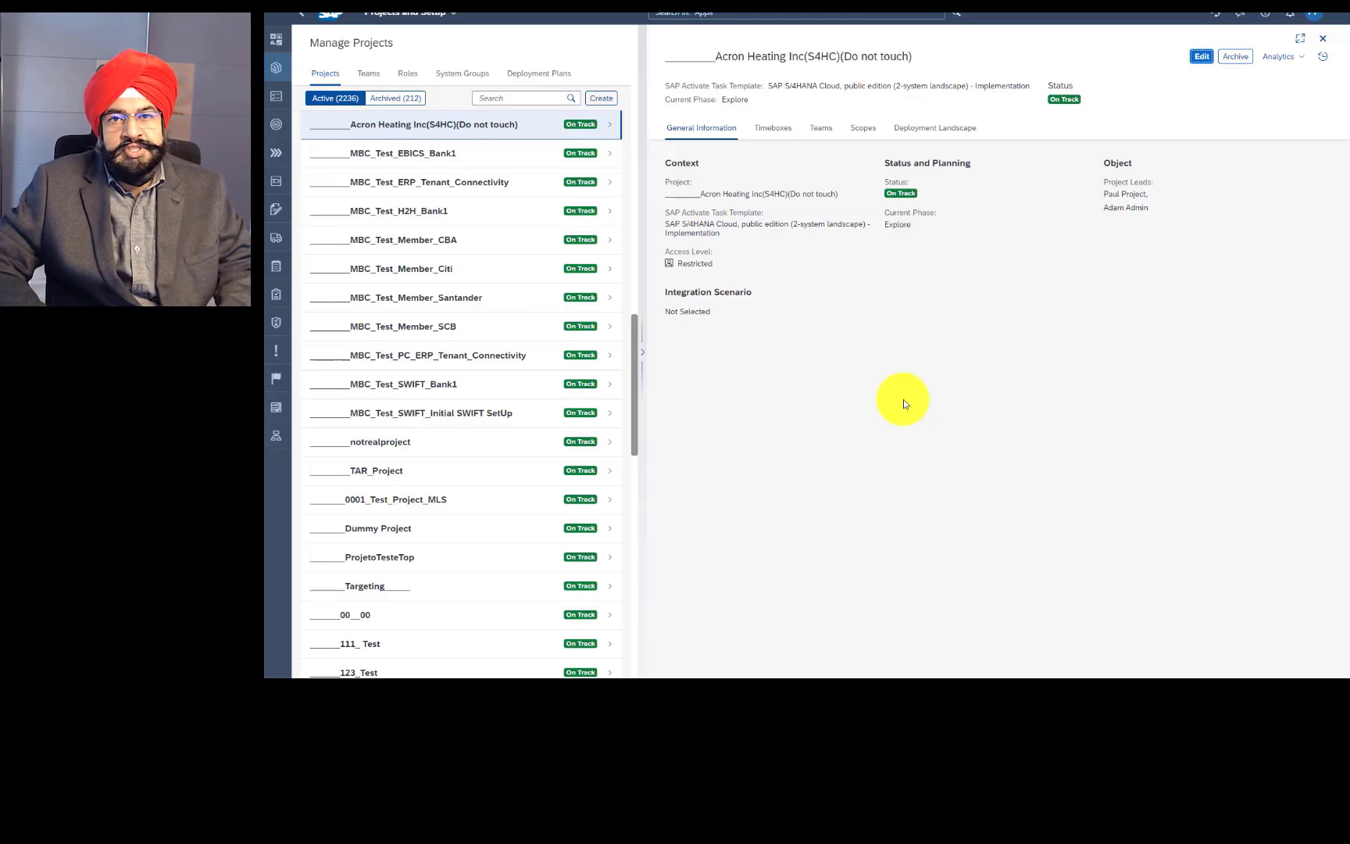
# Review the Acron Heating Inc(S4HC) project's phases, sprints and milestones and put the project into edit mode
pyautogui.click(771, 128)
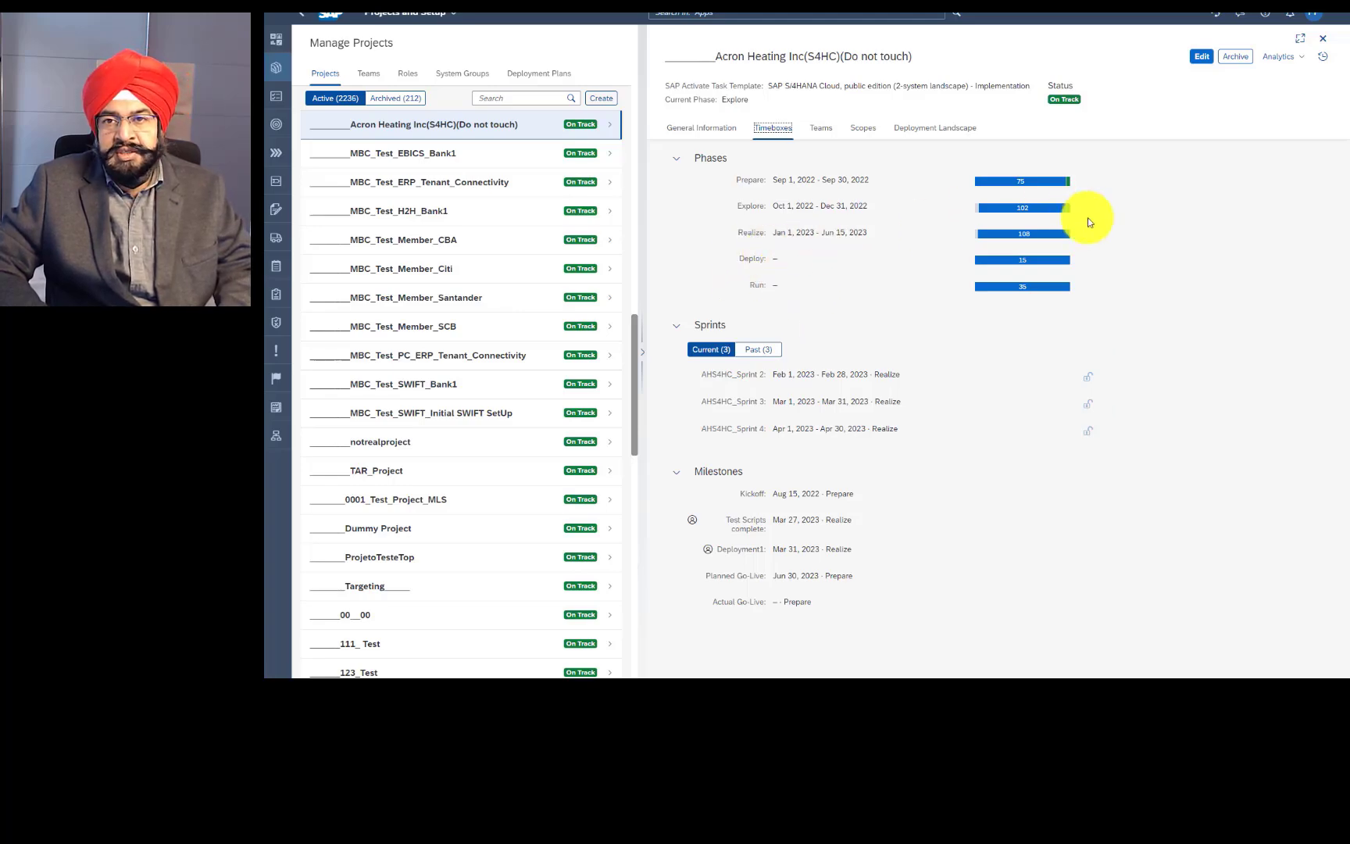
pyautogui.click(1201, 57)
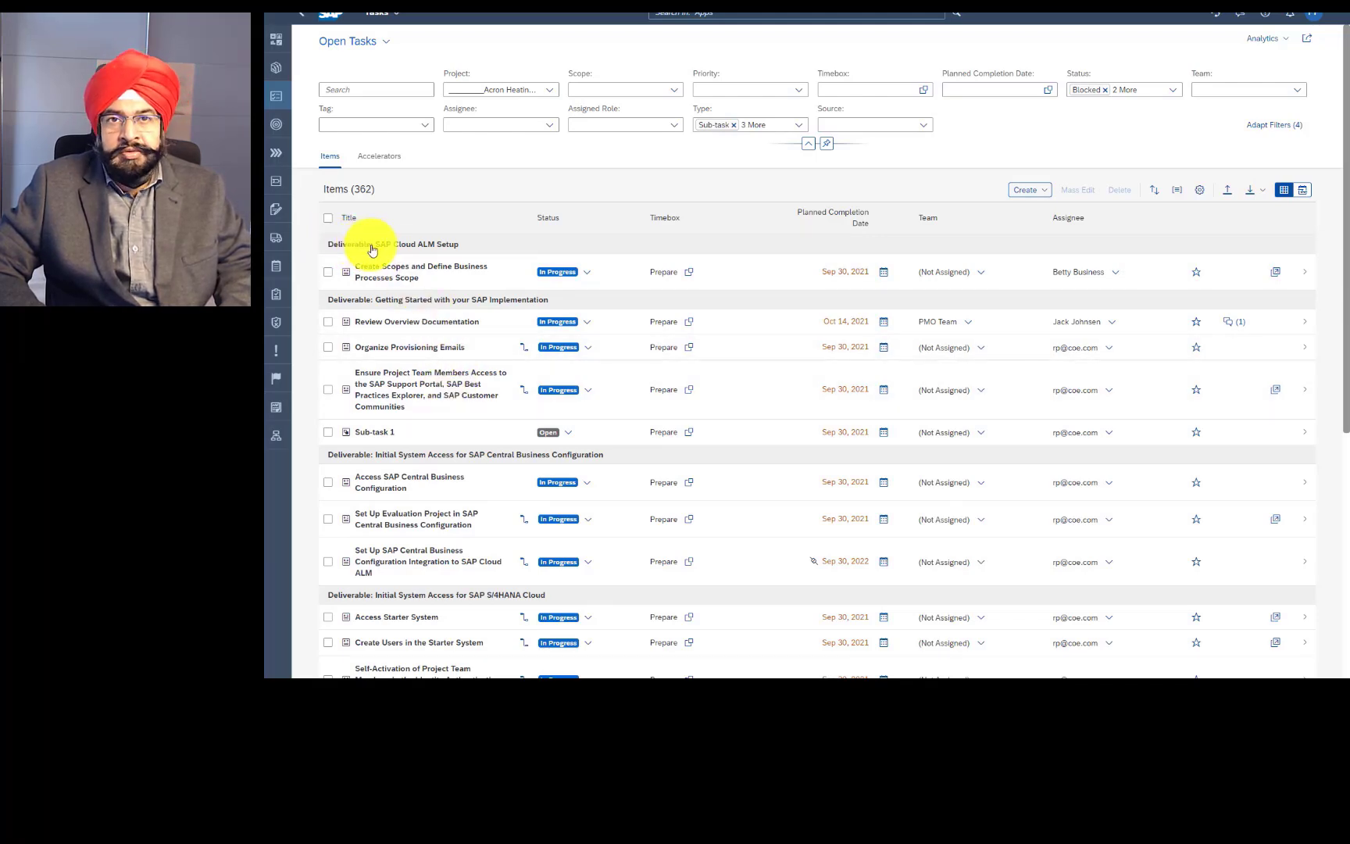
# Check which item types can be created in the task list and dismiss the choices
pyautogui.click(1041, 193)
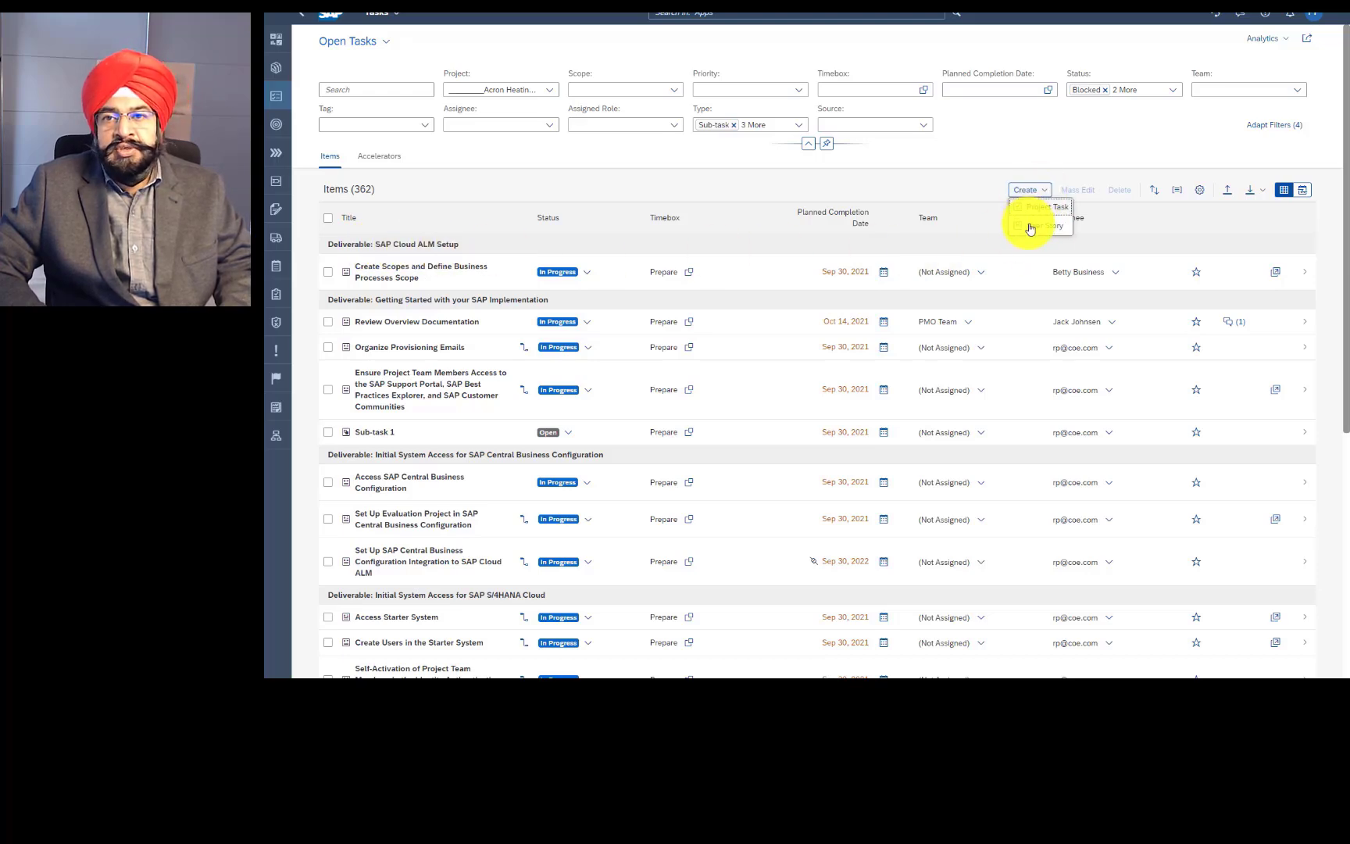
pyautogui.click(973, 195)
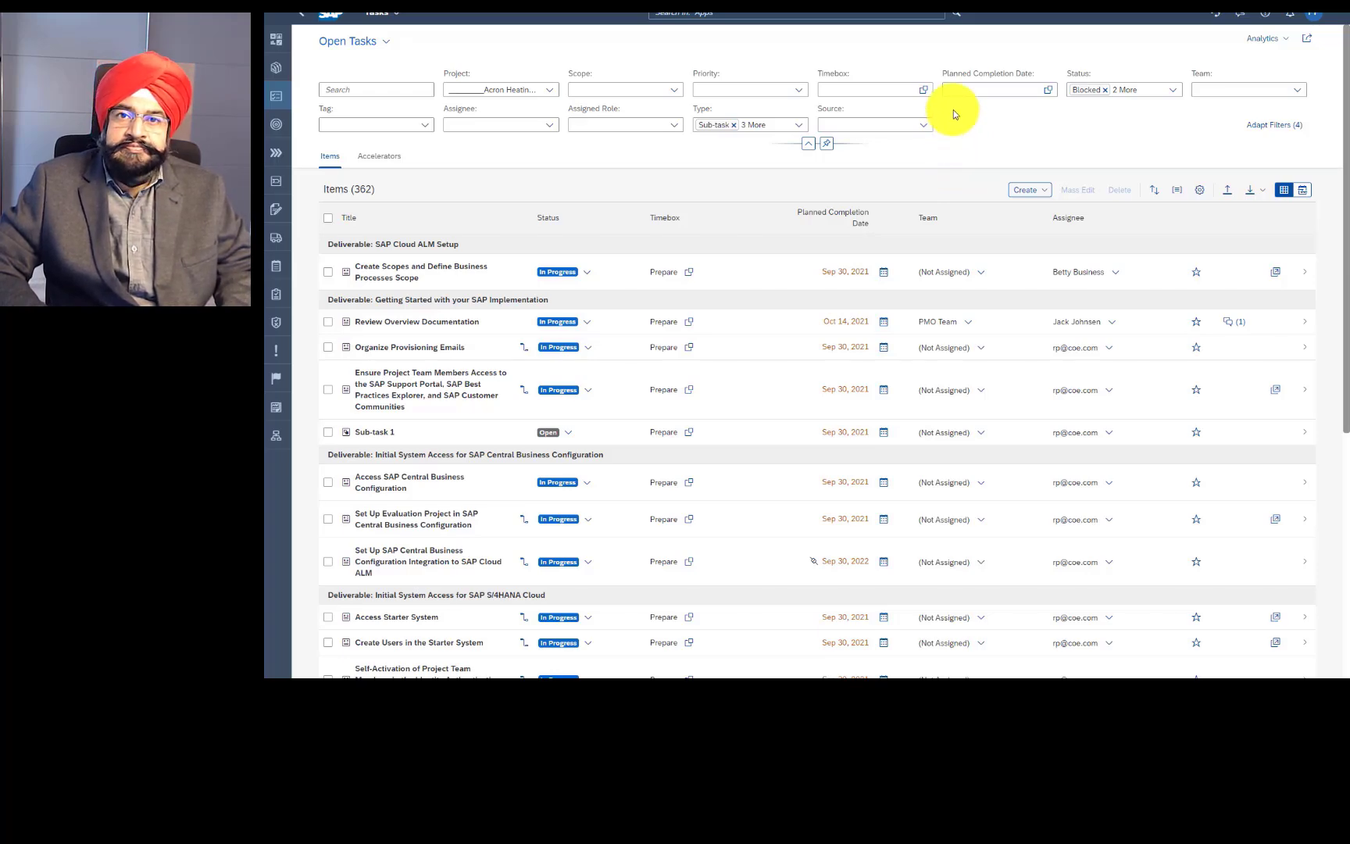
# Add the Workstream filter to the task list and check its available values without selecting any
pyautogui.click(1261, 126)
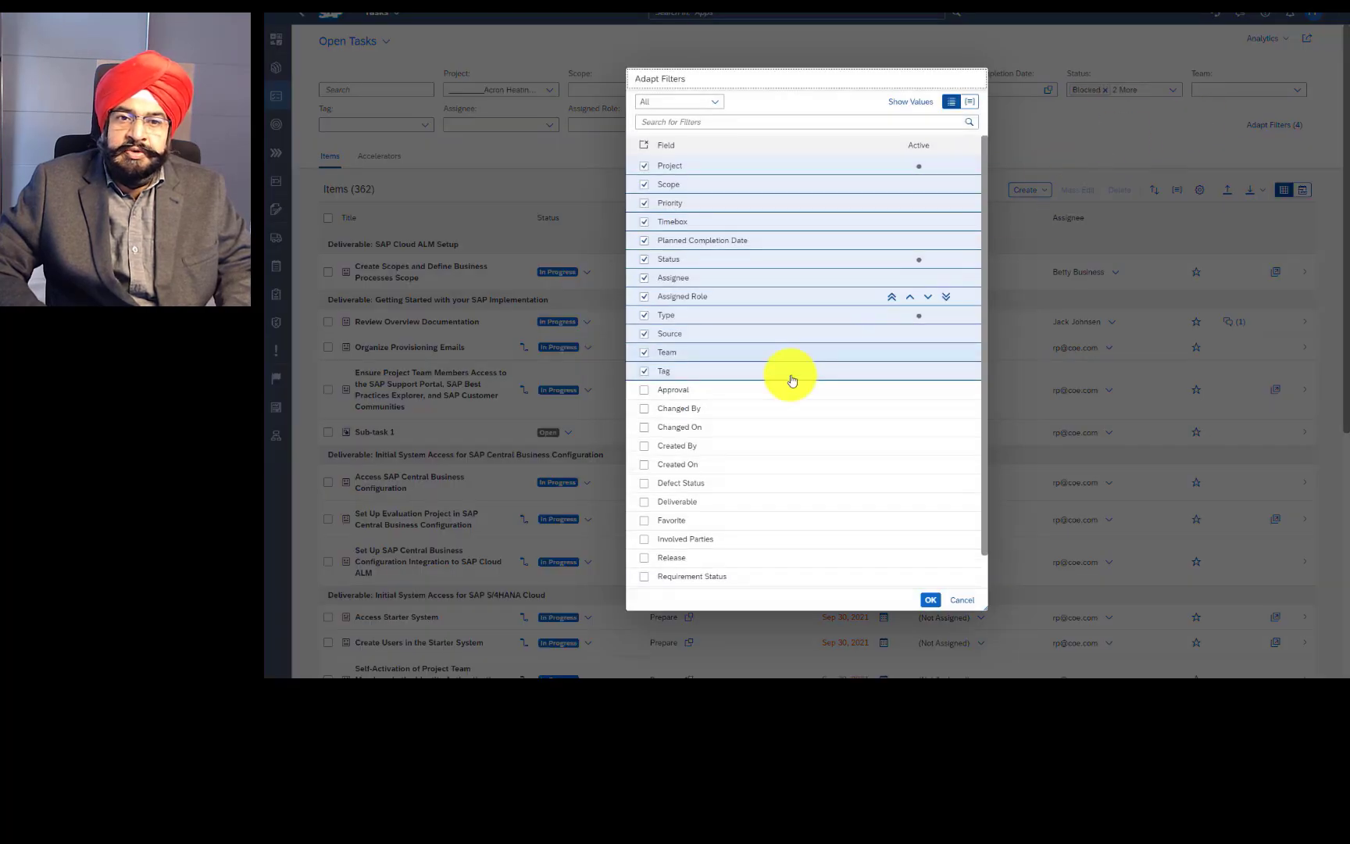
pyautogui.scroll(-3, 678, 498)
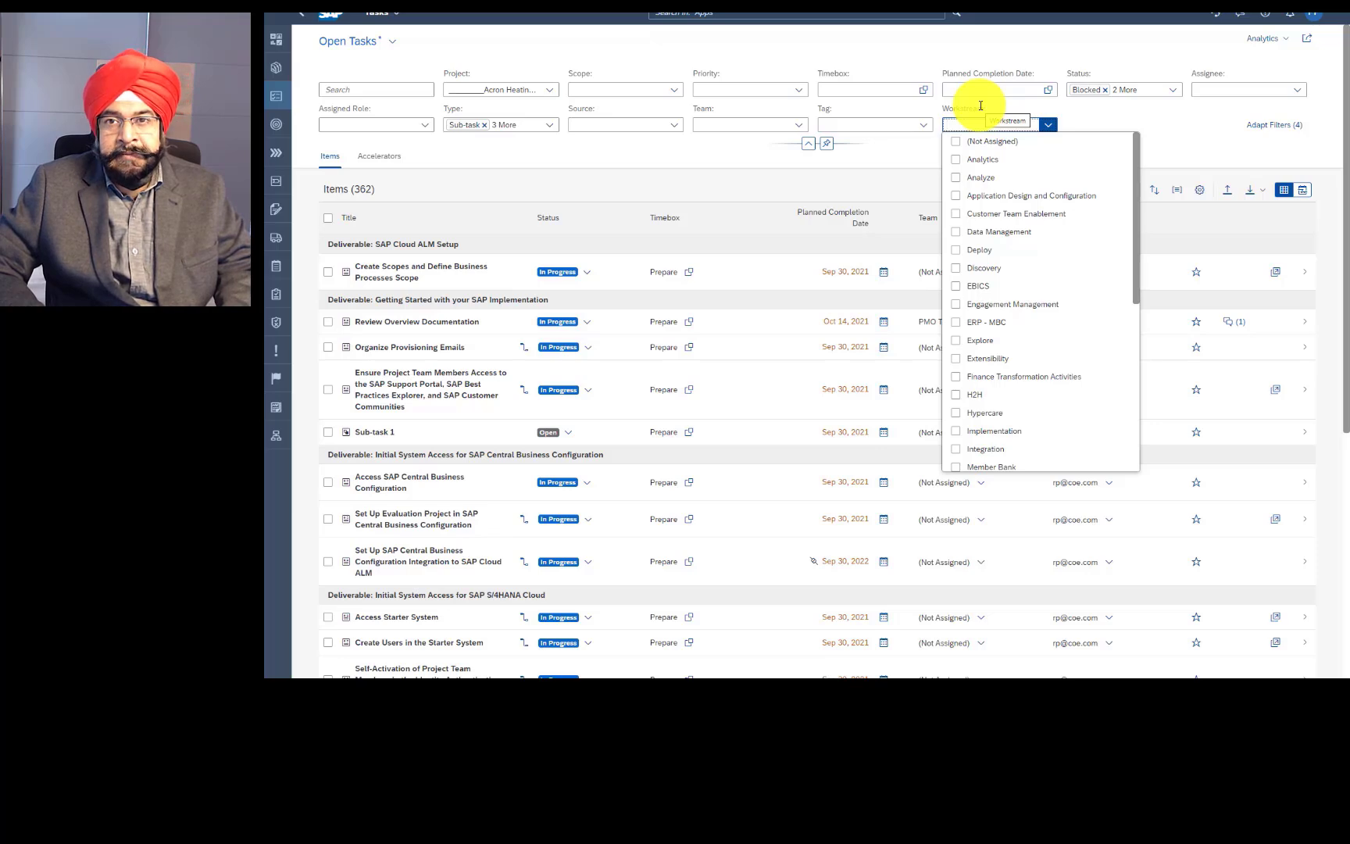
pyautogui.click(1180, 125)
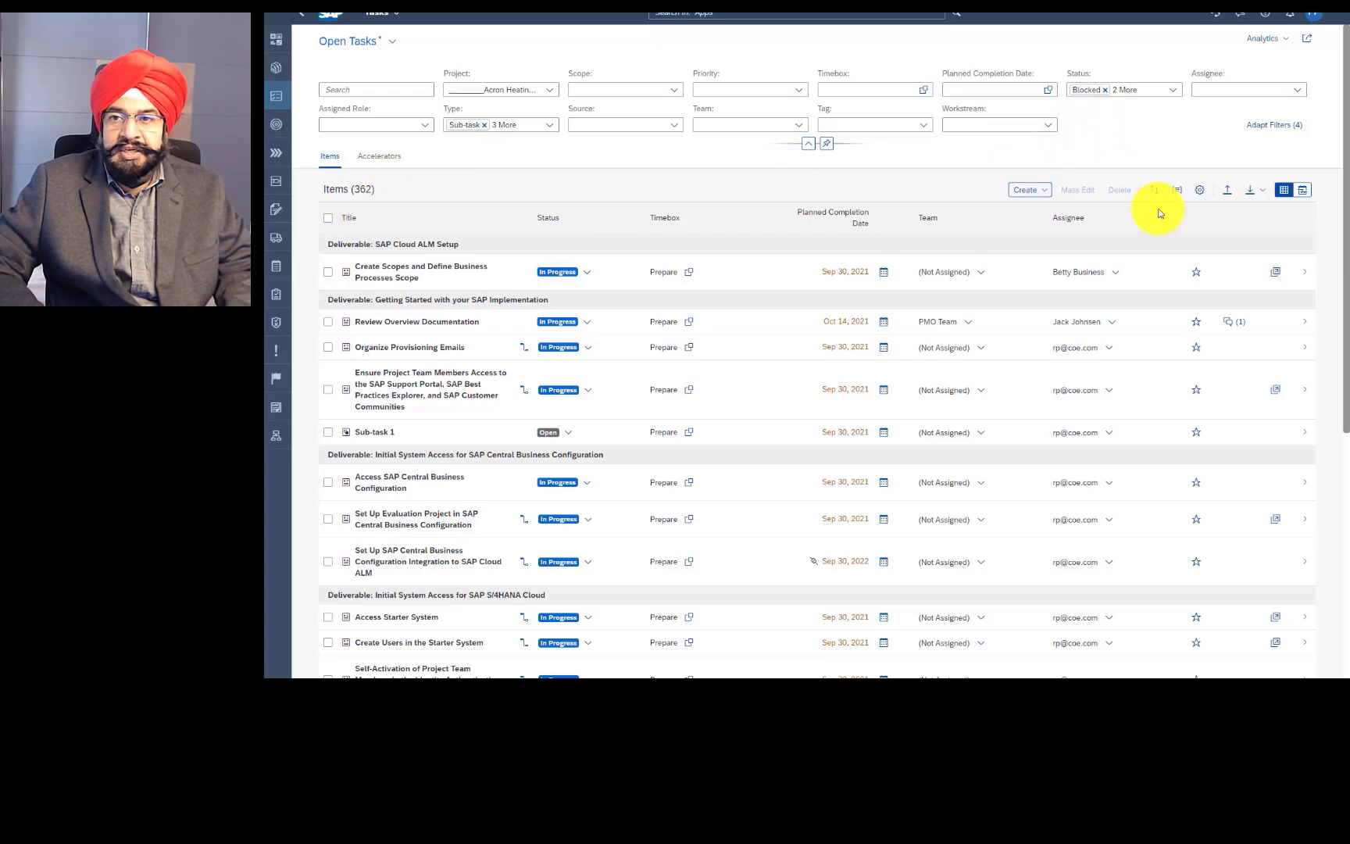
# Check the spreadsheet download options for the task list and dismiss them
pyautogui.click(1261, 197)
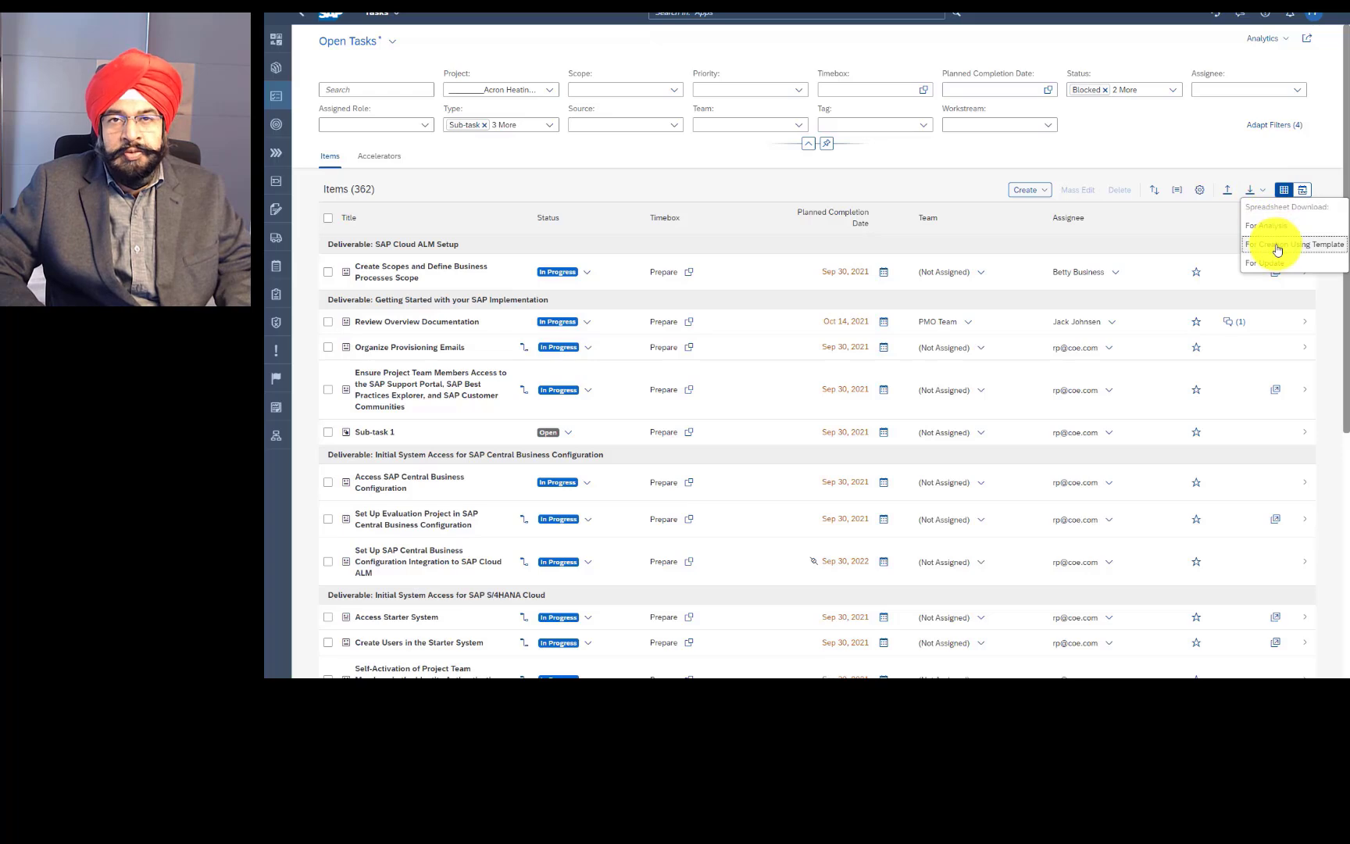
pyautogui.click(1192, 219)
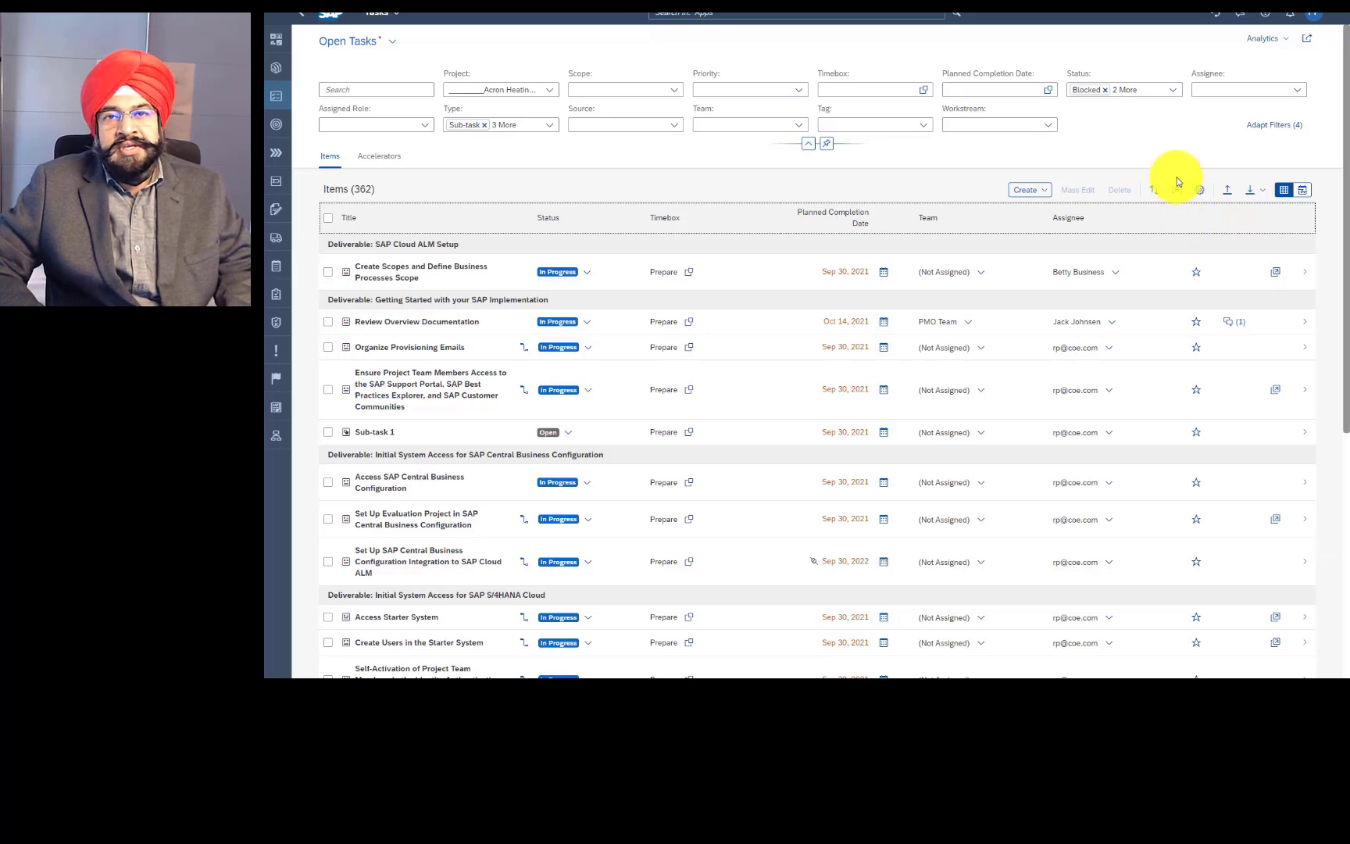
# Examine the SAP Cloud ALM Projects API reference and switch to the presentation's closing slide
pyautogui.moveTo(1248, 12)
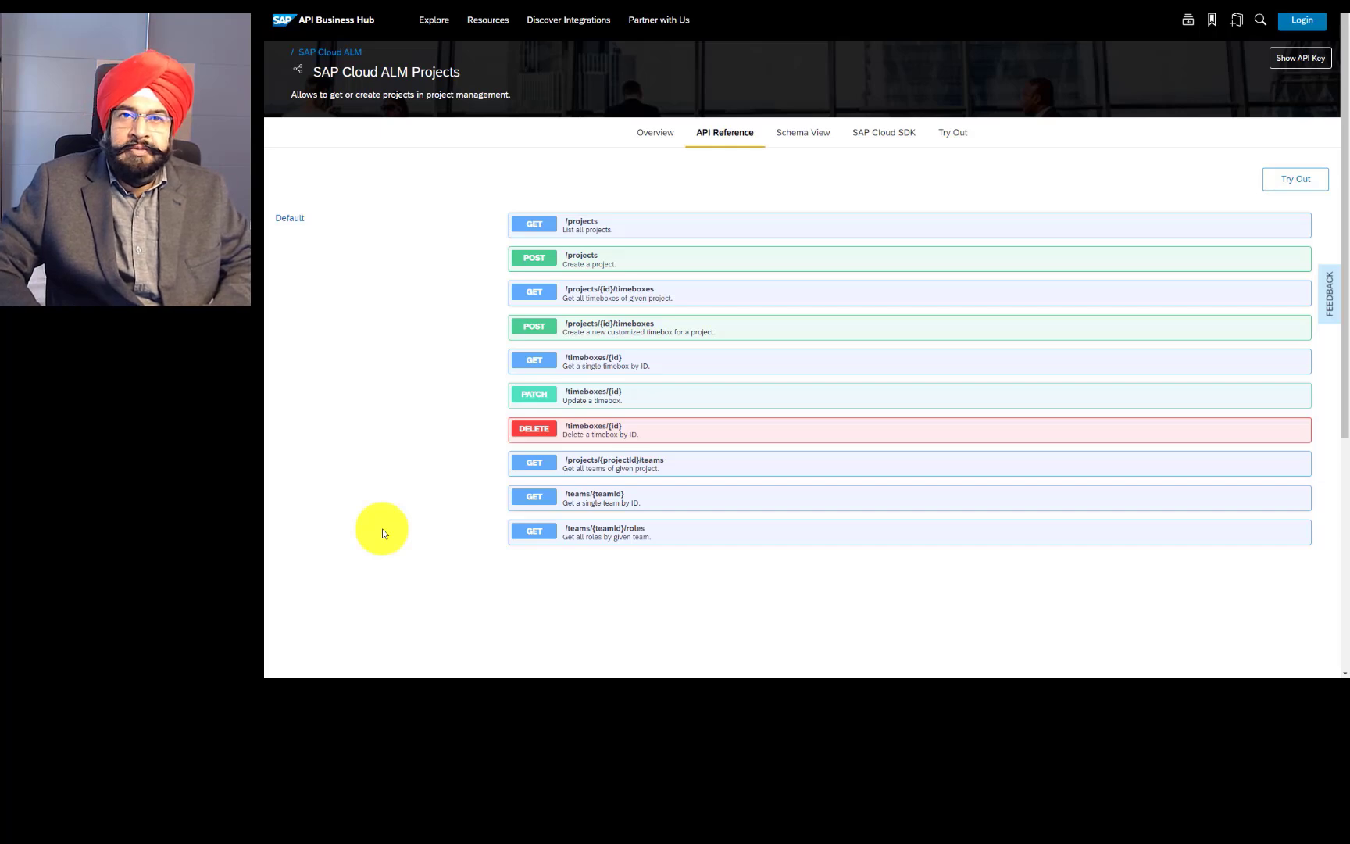
pyautogui.hotkey('alt', 'Tab')
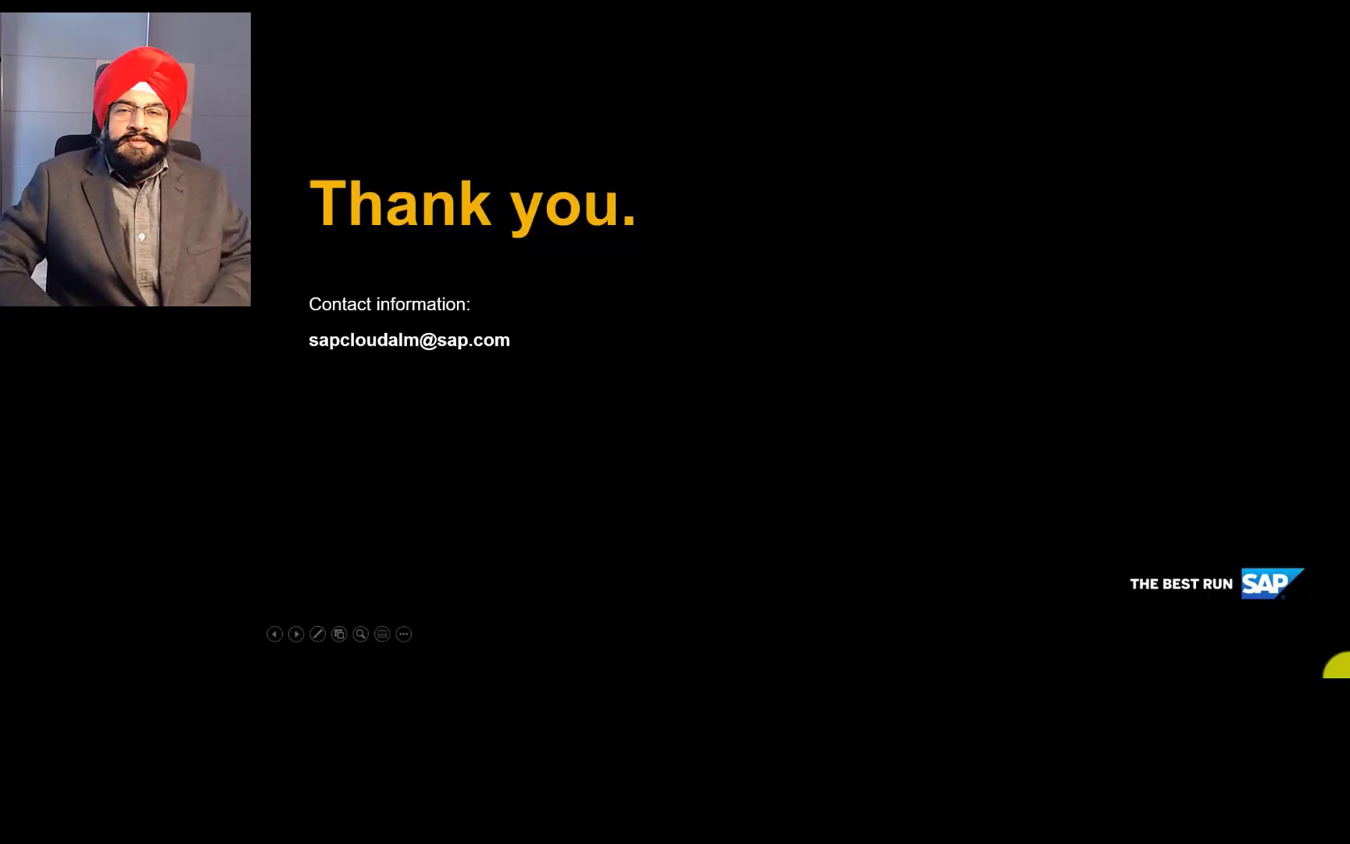